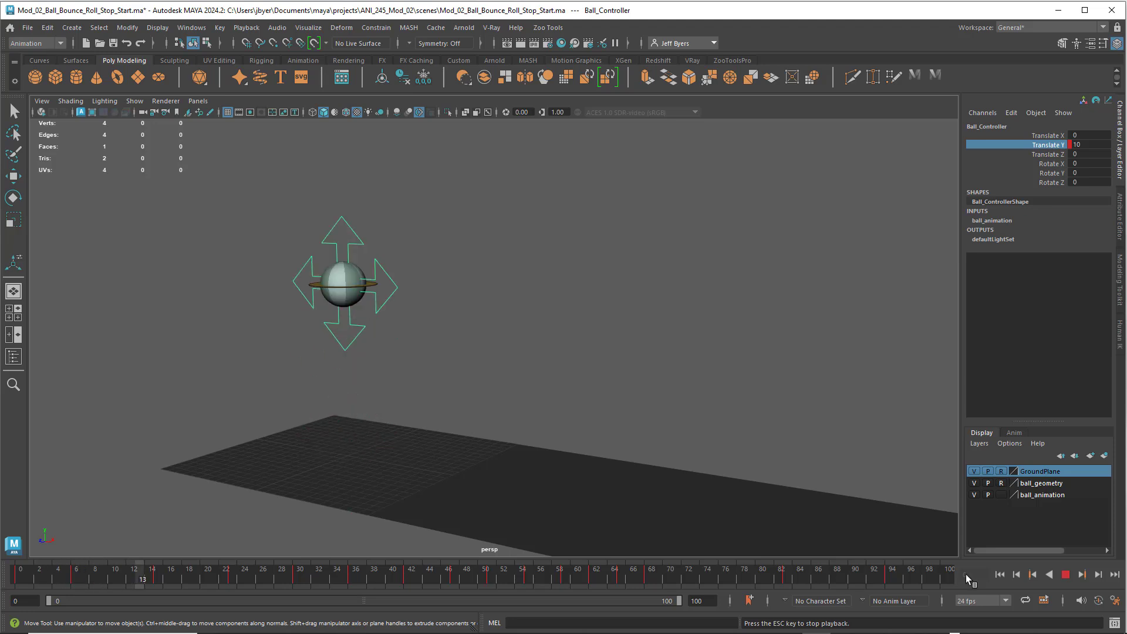
# Stop playback, rewind to frame 0 and open the Graph Editor for the ball controller
pyautogui.click(1066, 575)
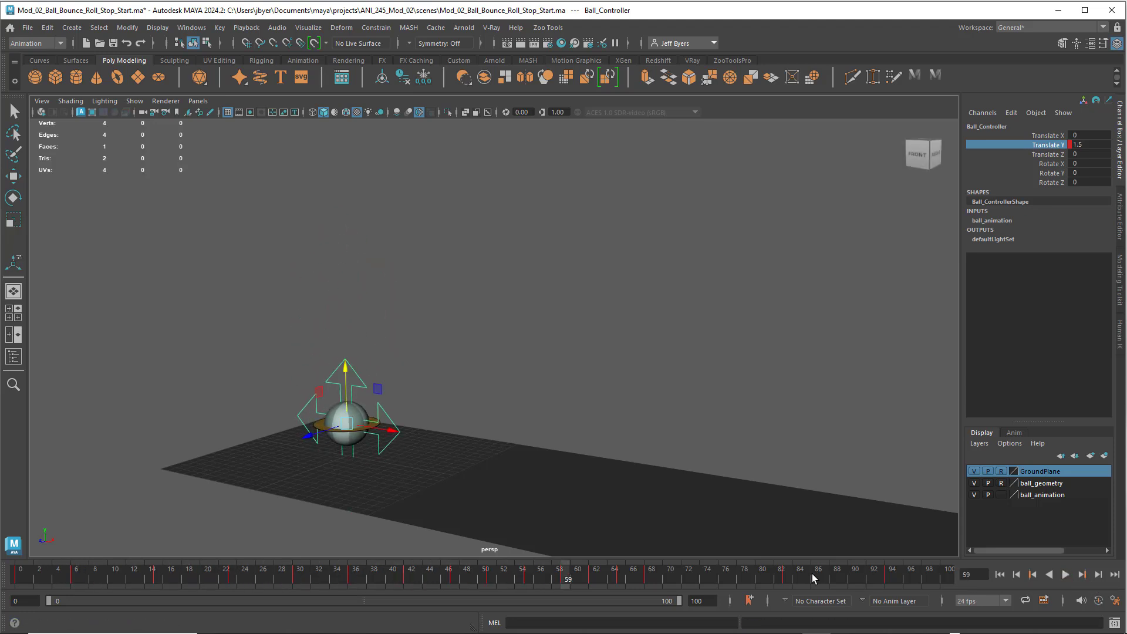
pyautogui.click(1000, 575)
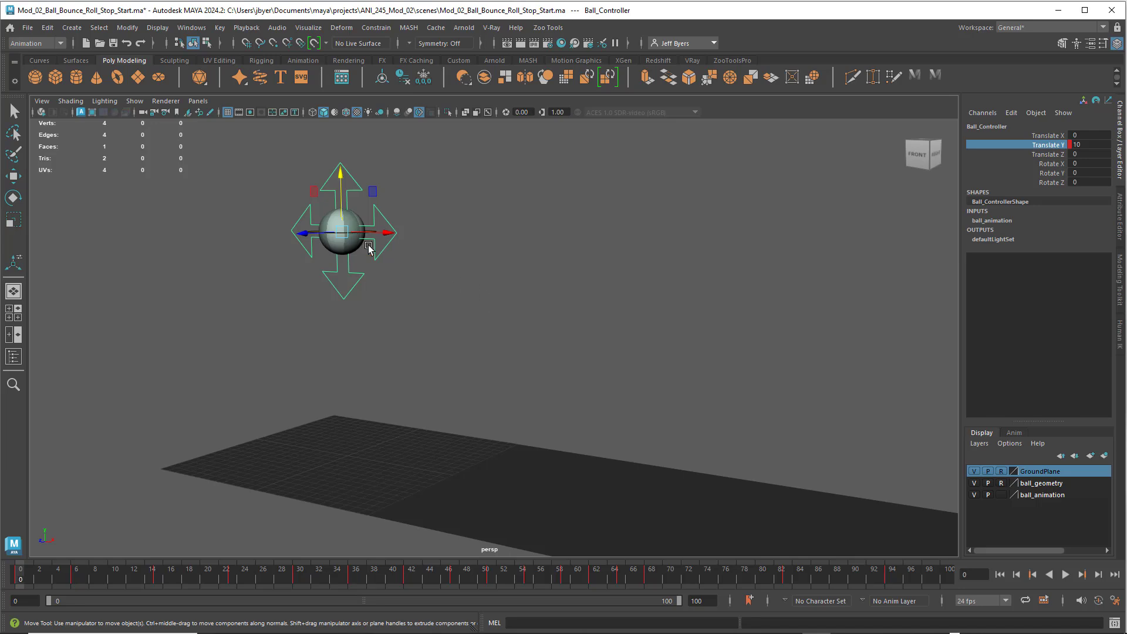
pyautogui.click(189, 29)
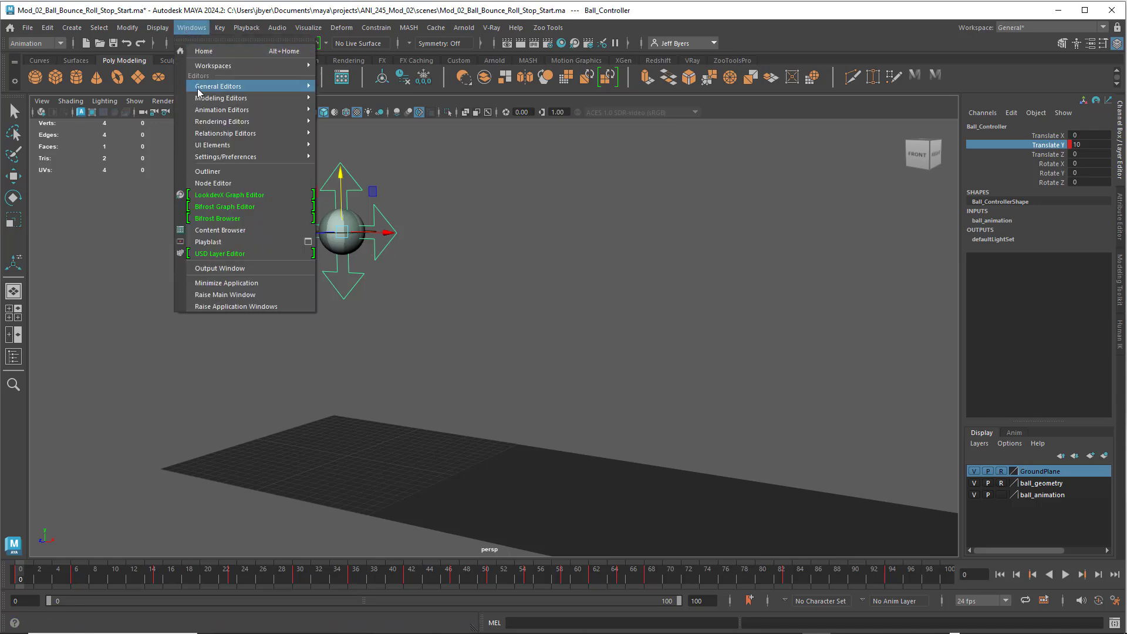
pyautogui.moveTo(210, 111)
pyautogui.click(362, 121)
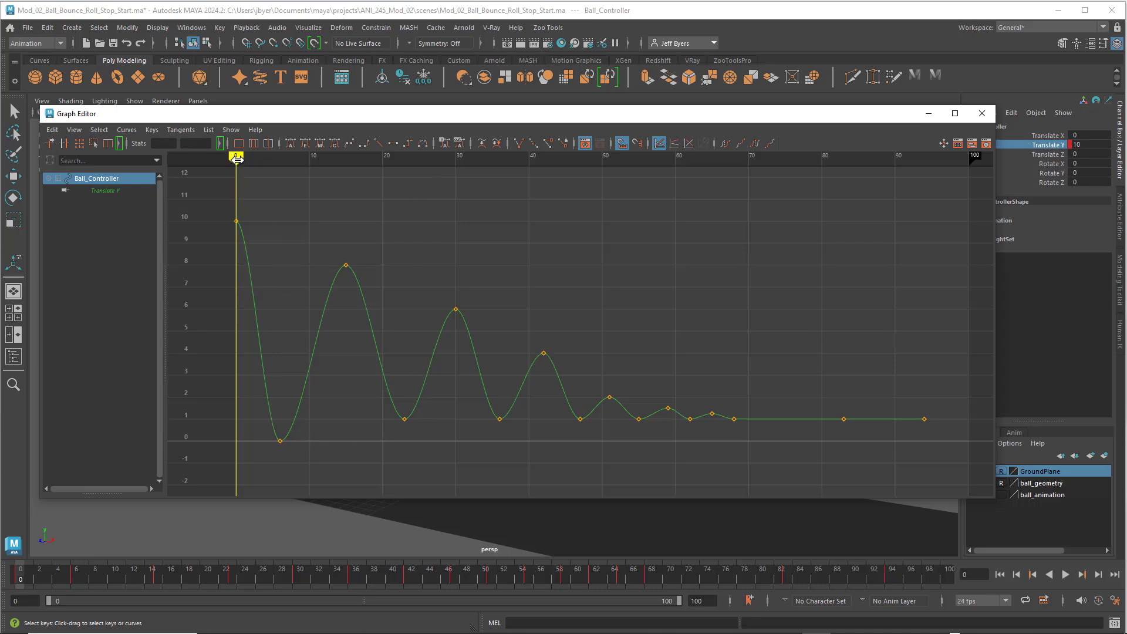
# Scrub along the Translate Y curve to frame 7 and inspect the tangents of its keys
pyautogui.moveTo(236, 165); pyautogui.dragTo(286, 166)
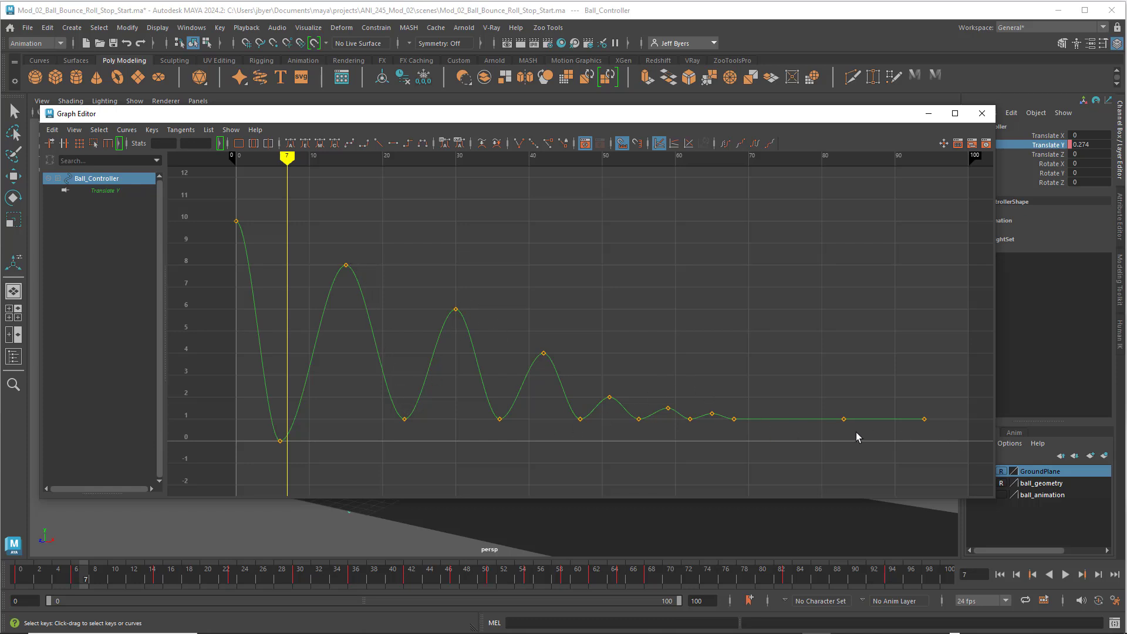
pyautogui.moveTo(221, 205); pyautogui.dragTo(920, 476)
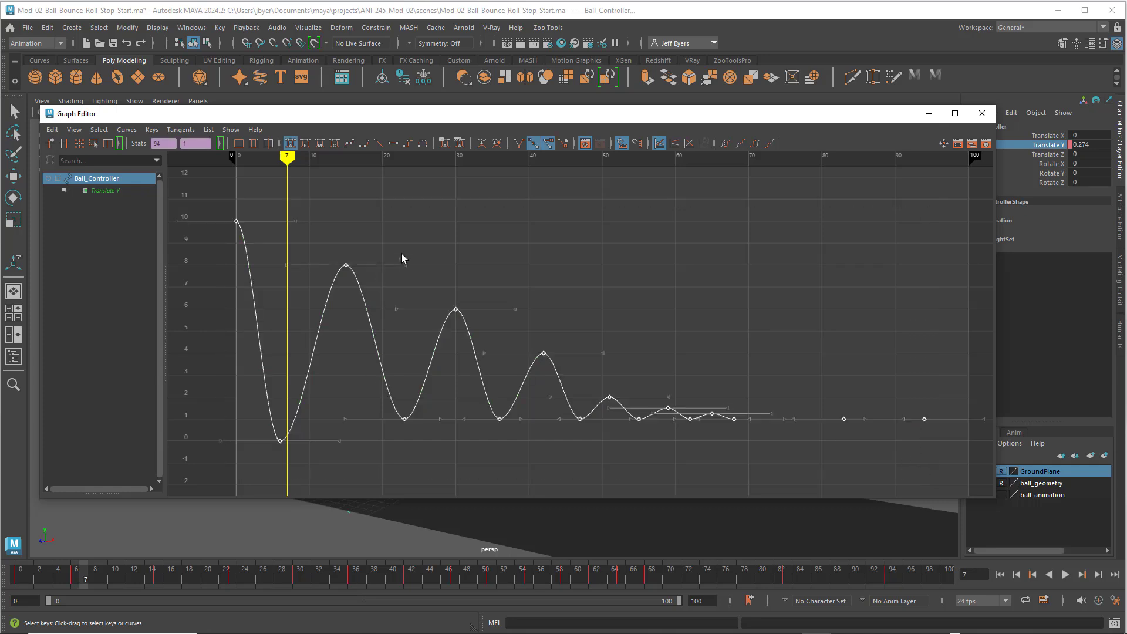
pyautogui.click(242, 210)
pyautogui.click(236, 221)
pyautogui.click(346, 265)
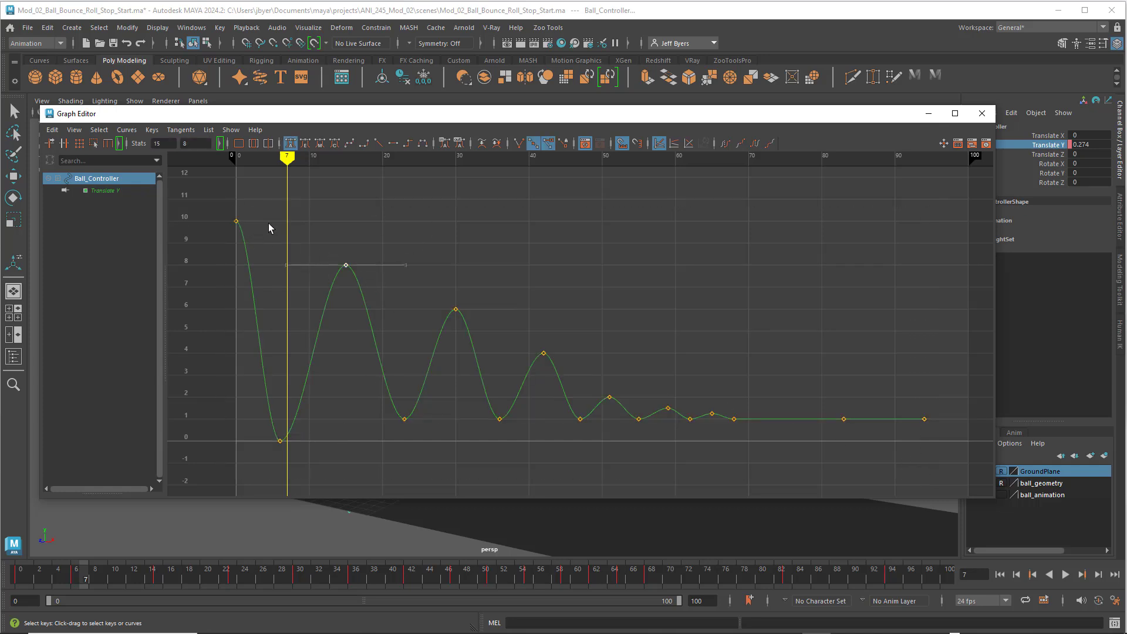
# Try tilting the outgoing tangent handle of the Translate Y key at frame 0, and undo each attempt
pyautogui.click(236, 220)
pyautogui.moveTo(297, 210); pyautogui.dragTo(329, 240)
pyautogui.moveTo(295, 220)
pyautogui.mouseDown(button='middle')
pyautogui.moveTo(284, 241)
pyautogui.moveTo(298, 220)
pyautogui.mouseUp(button='middle')
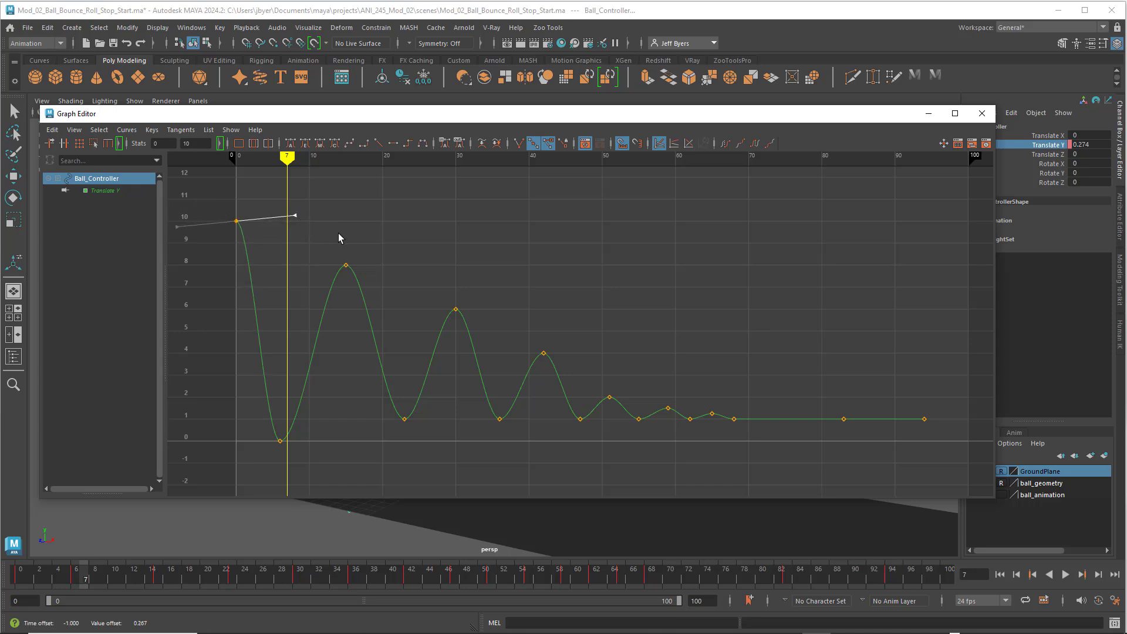
pyautogui.hotkey('ctrl', 'z')
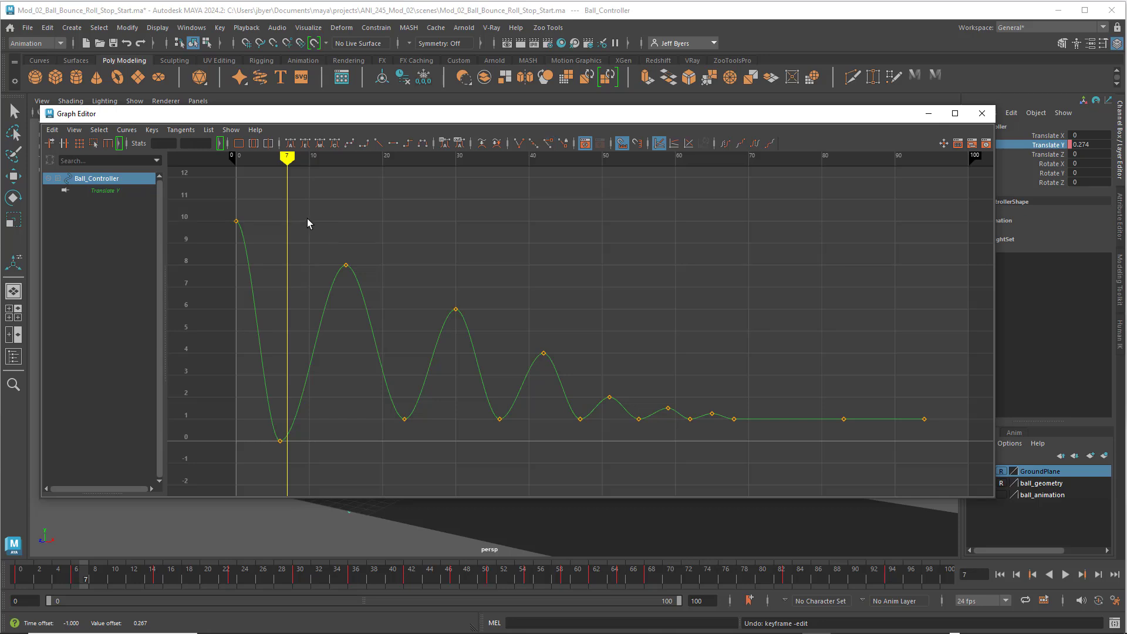
pyautogui.click(237, 221)
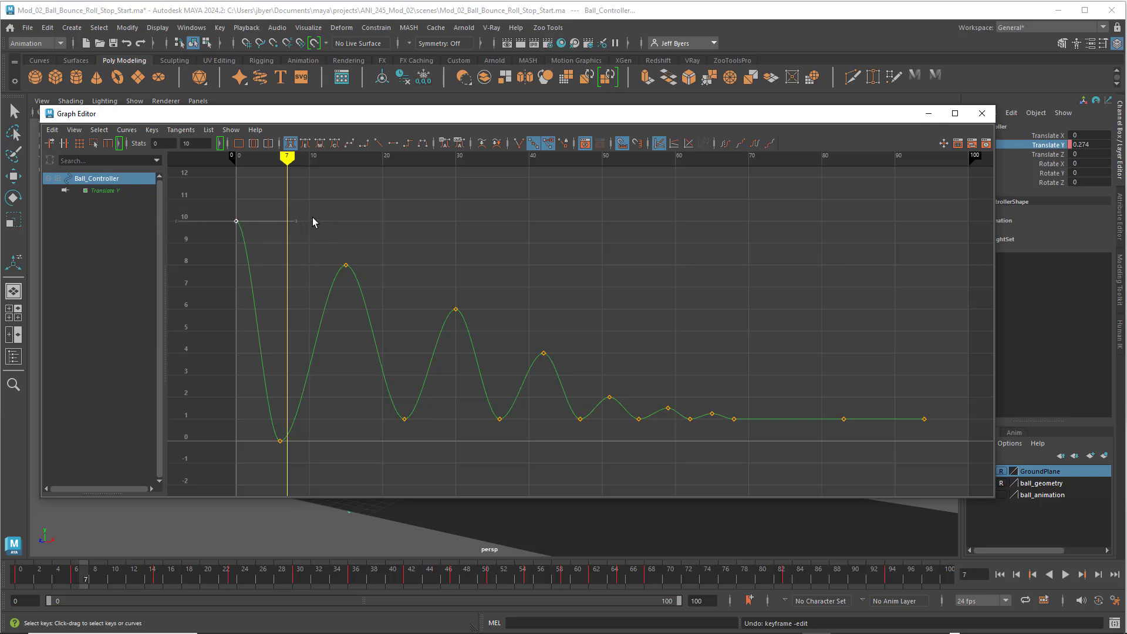
pyautogui.moveTo(292, 211); pyautogui.dragTo(290, 256)
pyautogui.click(366, 227)
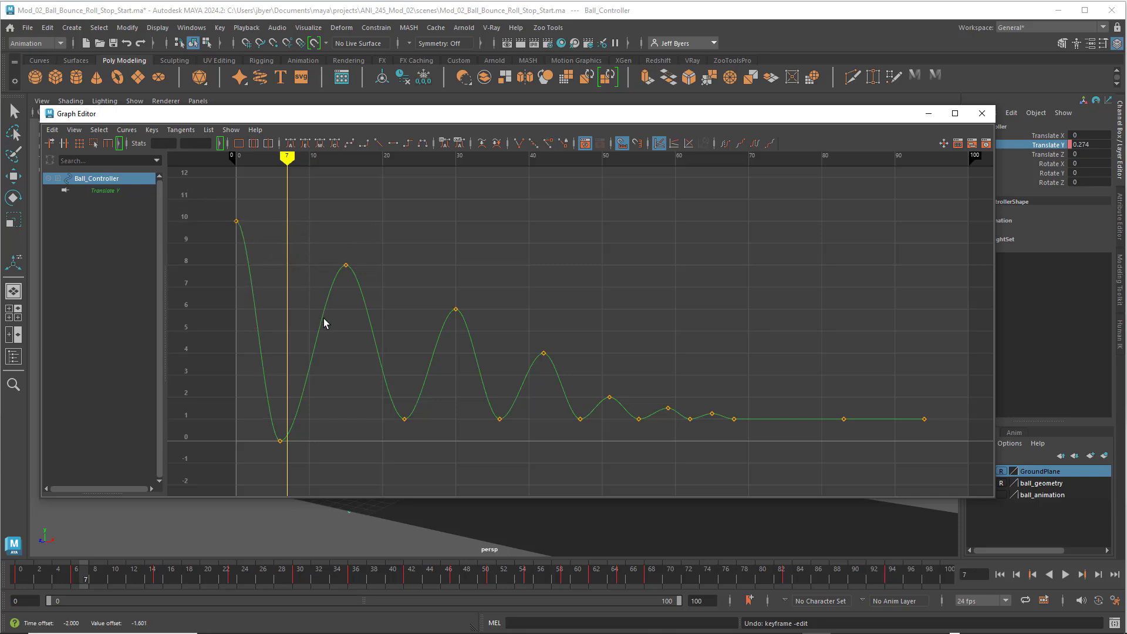
# Select the first three keys of the Translate Y curve and frame them in the graph view
pyautogui.keyDown('alt'); pyautogui.moveTo(396, 285); pyautogui.dragTo(538, 318, button='middle'); pyautogui.keyUp('alt')
pyautogui.scroll(5, 499, 323)
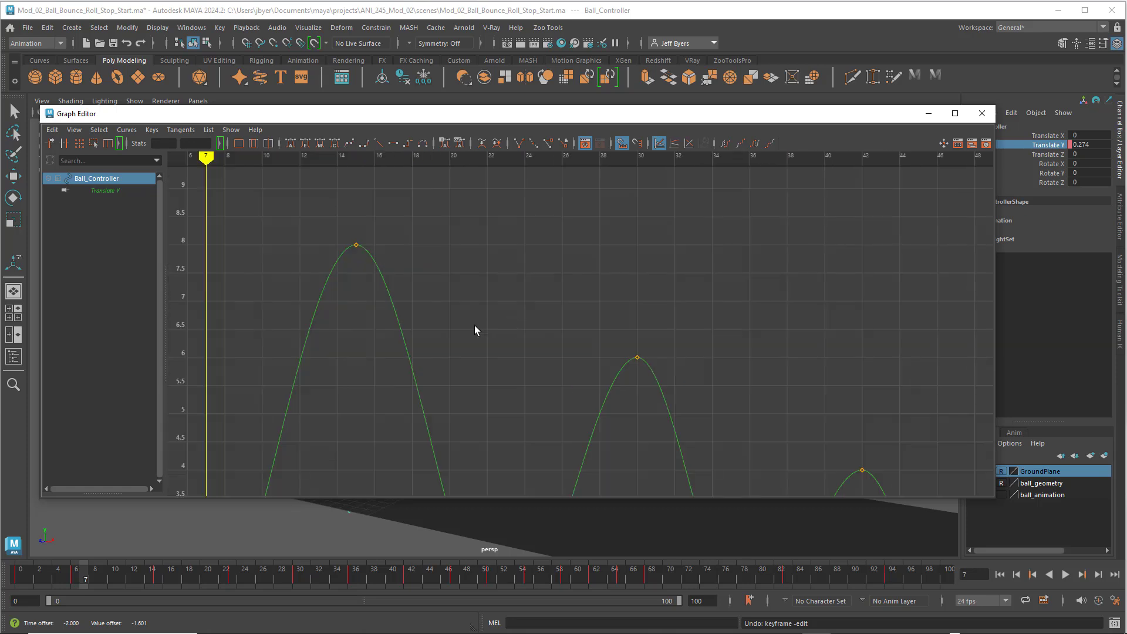
pyautogui.keyDown('alt'); pyautogui.moveTo(438, 327); pyautogui.dragTo(575, 275, button='middle'); pyautogui.keyUp('alt')
pyautogui.press('a')
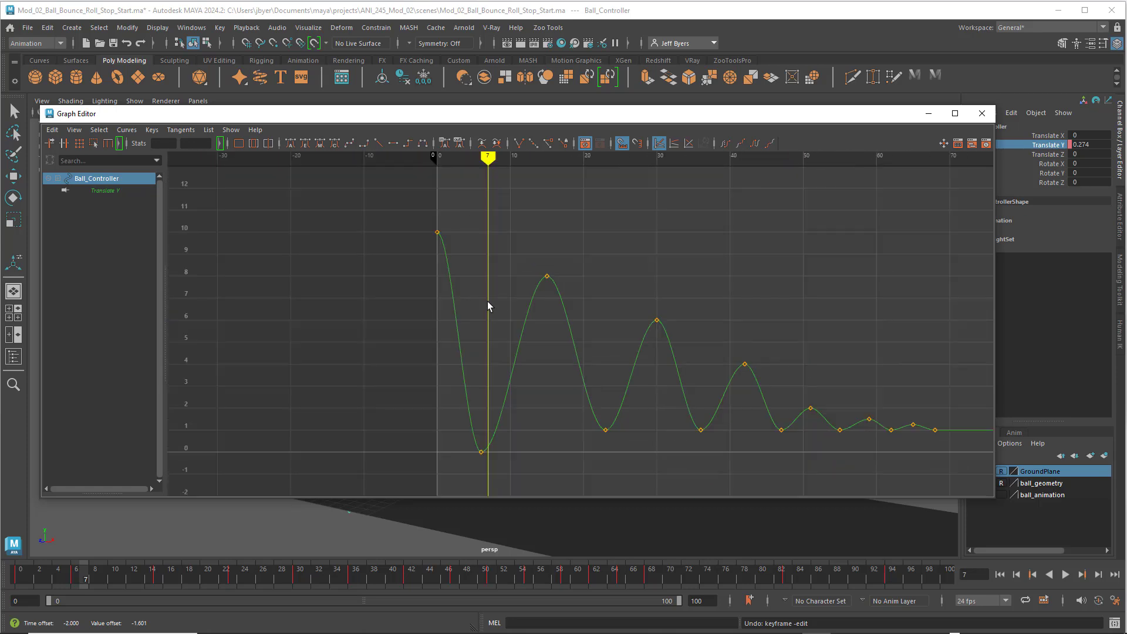
pyautogui.moveTo(415, 210); pyautogui.dragTo(561, 328)
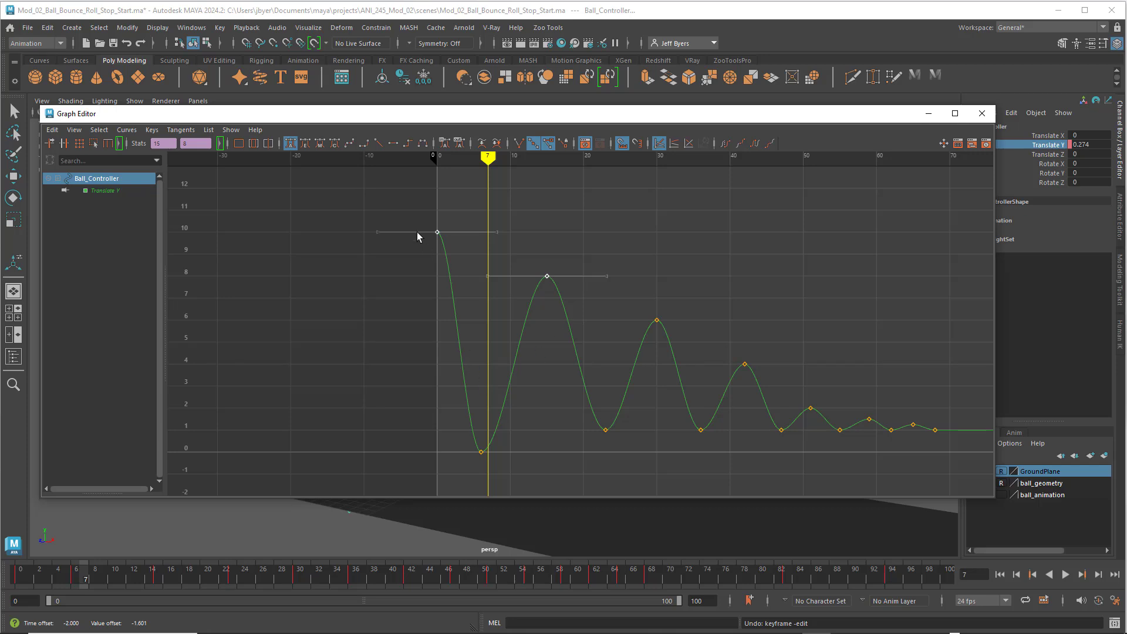
pyautogui.moveTo(406, 209); pyautogui.dragTo(553, 466)
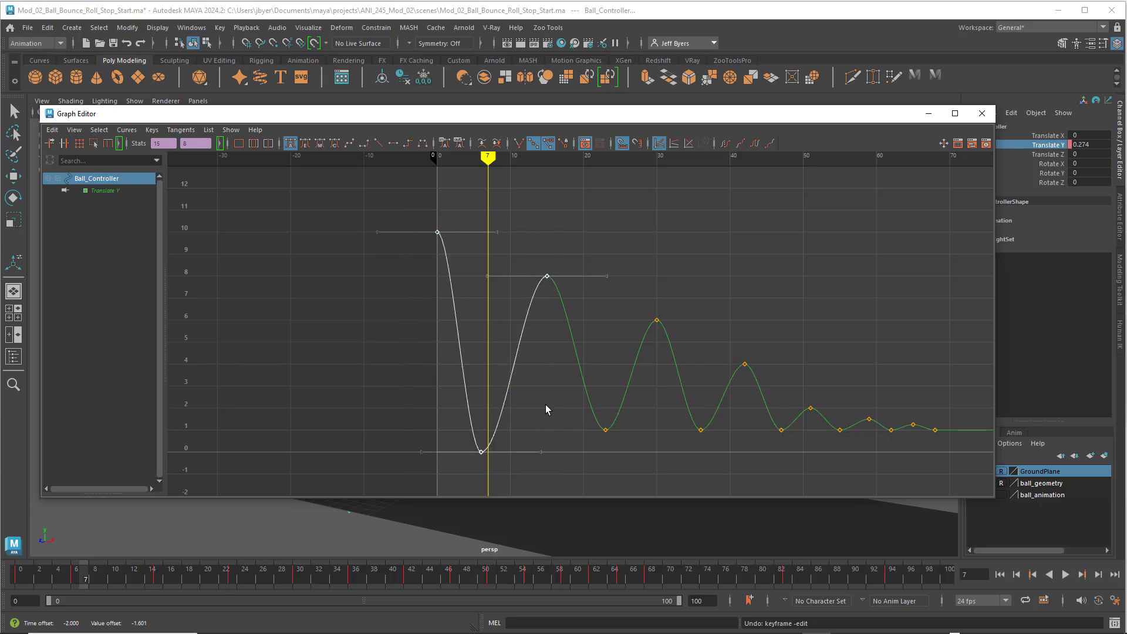
pyautogui.press('f')
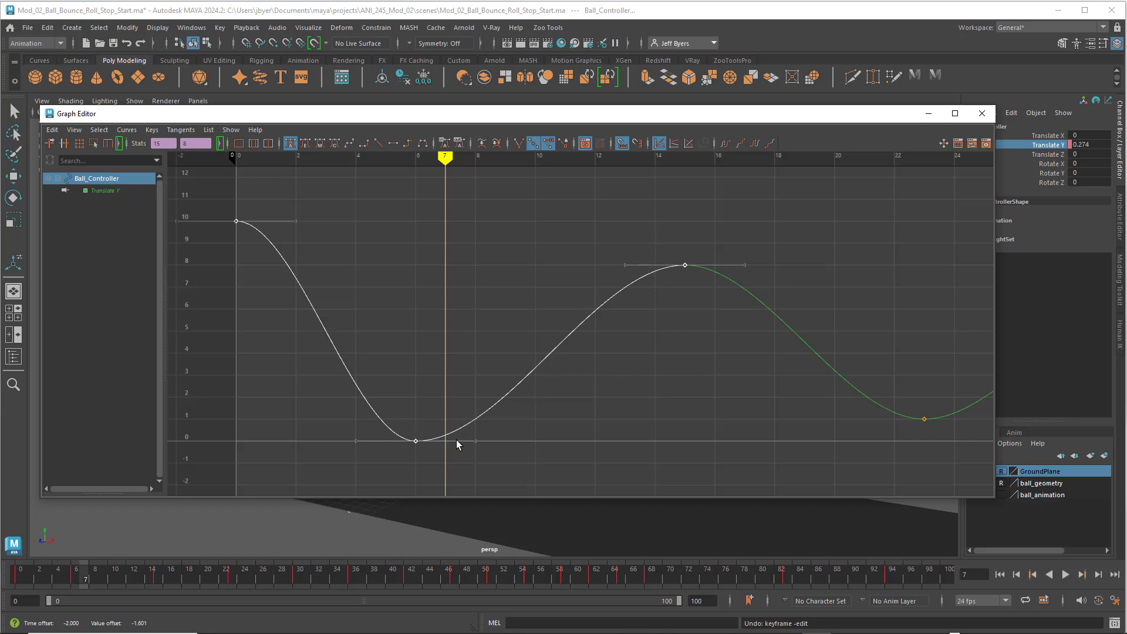
# Go to frame 6, select its Translate Y key and move the Graph Editor window clear of the ball and its channel values
pyautogui.moveTo(448, 158)
pyautogui.mouseDown()
pyautogui.moveTo(224, 204)
pyautogui.moveTo(667, 216)
pyautogui.moveTo(476, 241)
pyautogui.moveTo(398, 259)
pyautogui.moveTo(415, 270)
pyautogui.moveTo(373, 279)
pyautogui.moveTo(408, 284)
pyautogui.mouseUp()
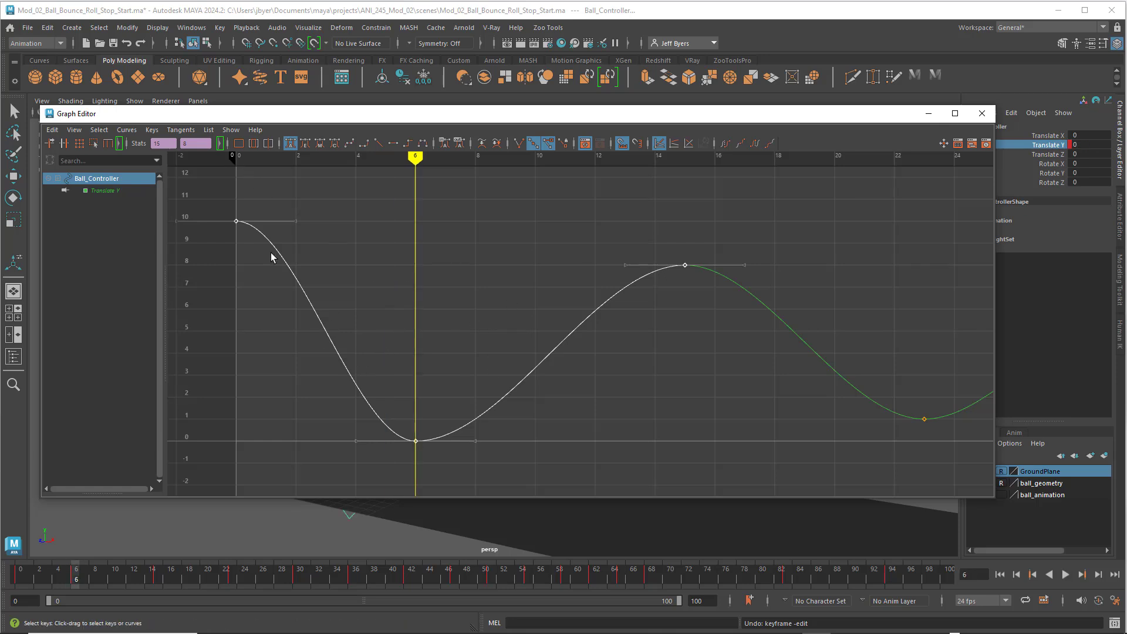
pyautogui.moveTo(404, 415); pyautogui.dragTo(433, 458)
pyautogui.scroll(-7, 892, 416)
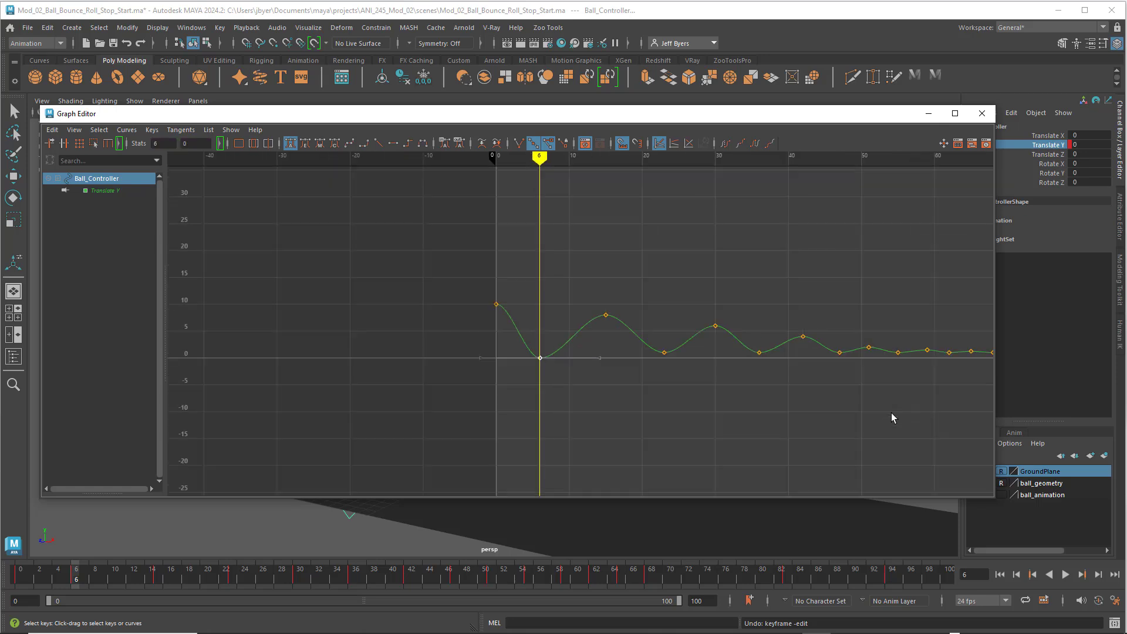
pyautogui.keyDown('alt'); pyautogui.moveTo(887, 409); pyautogui.dragTo(498, 411, button='middle'); pyautogui.keyUp('alt')
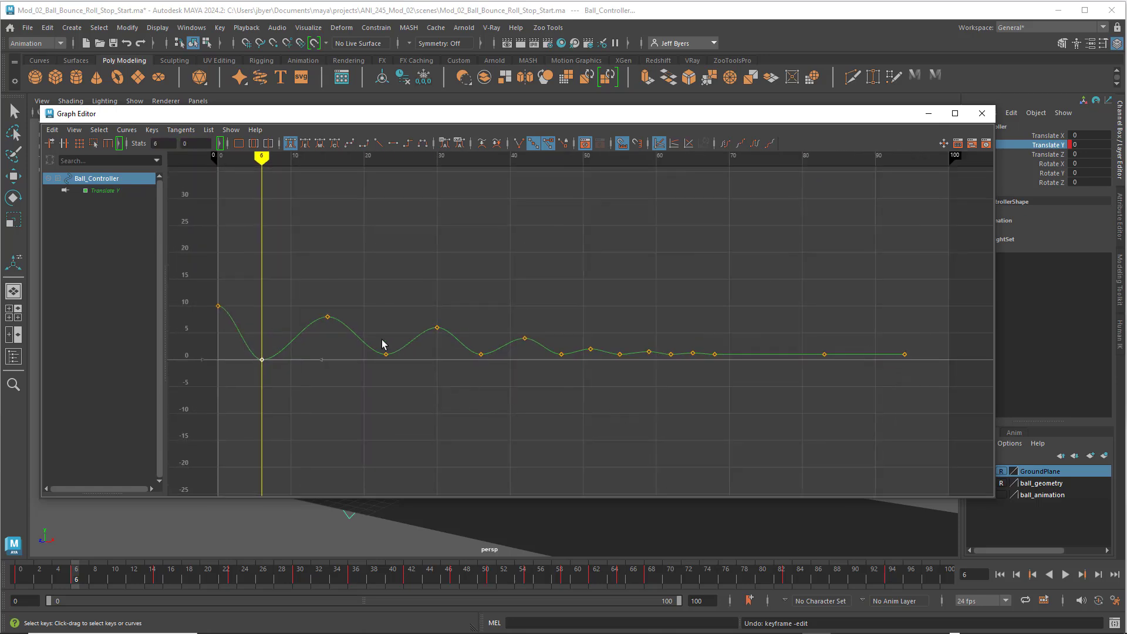
pyautogui.moveTo(315, 113); pyautogui.dragTo(729, 166)
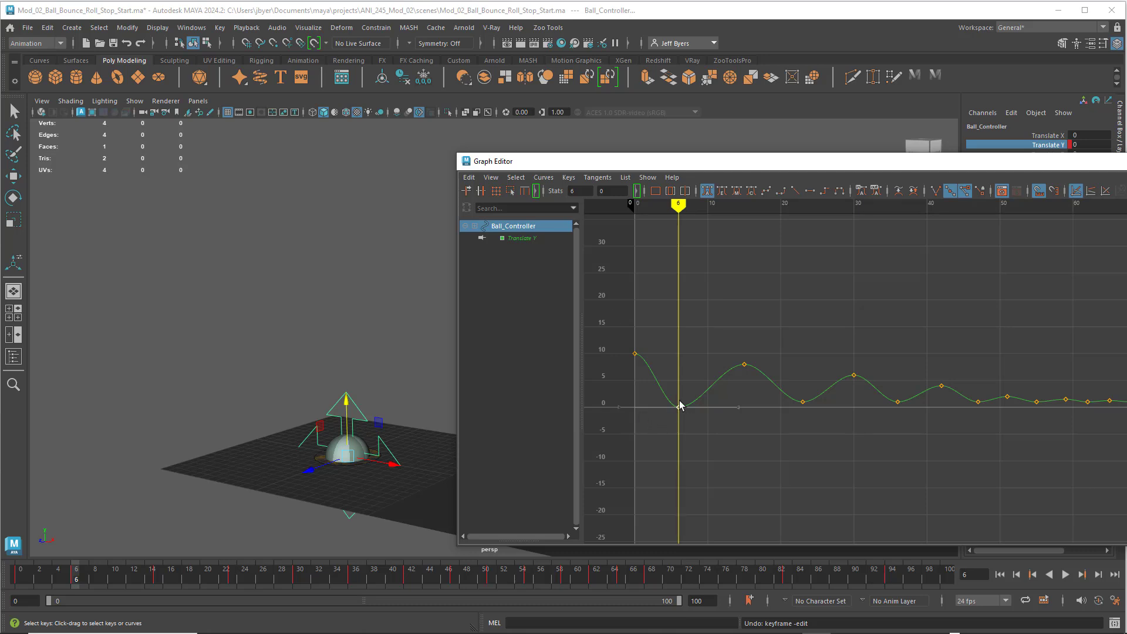
pyautogui.moveTo(622, 161); pyautogui.dragTo(533, 191)
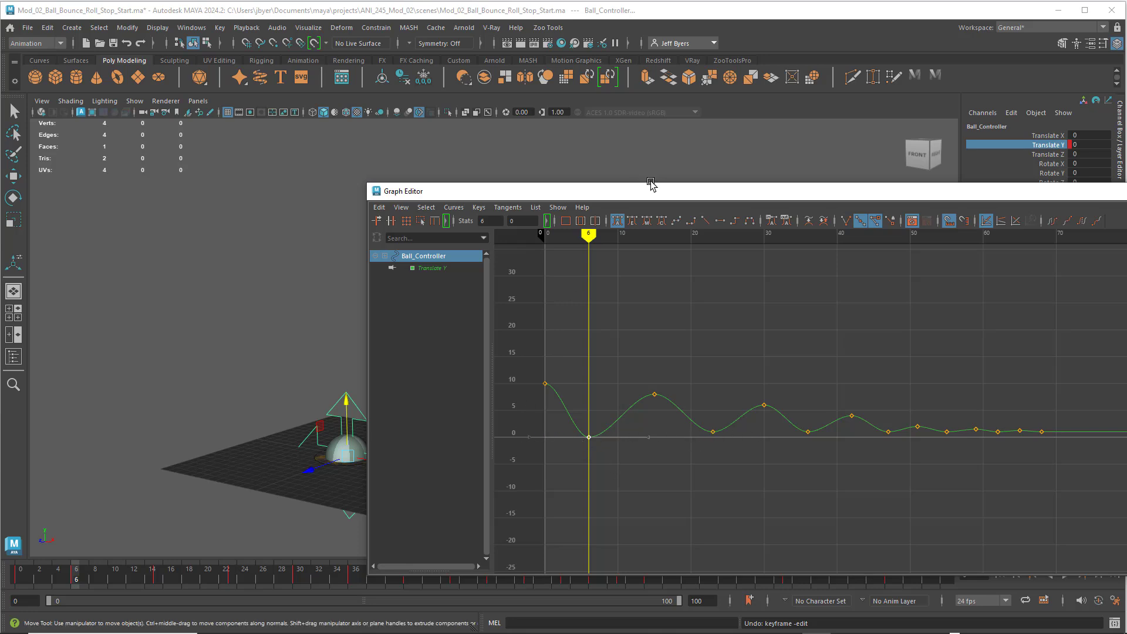
pyautogui.moveTo(647, 192); pyautogui.dragTo(728, 415)
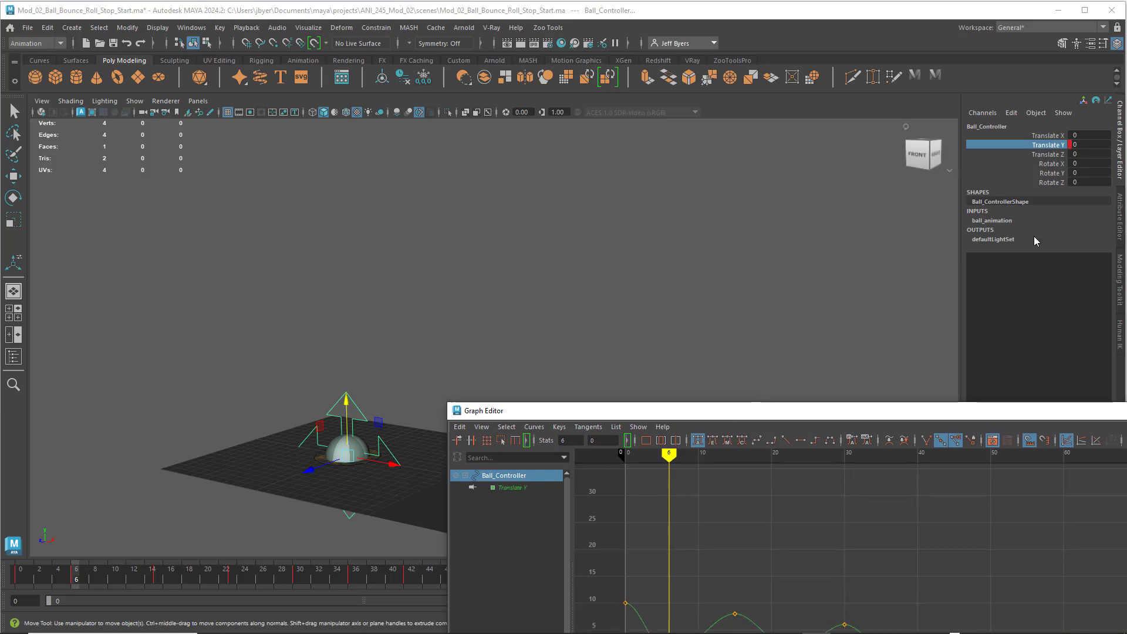
# Set the ball controller's Translate Y to 1 at frame 6 and key that channel
pyautogui.click(1082, 144)
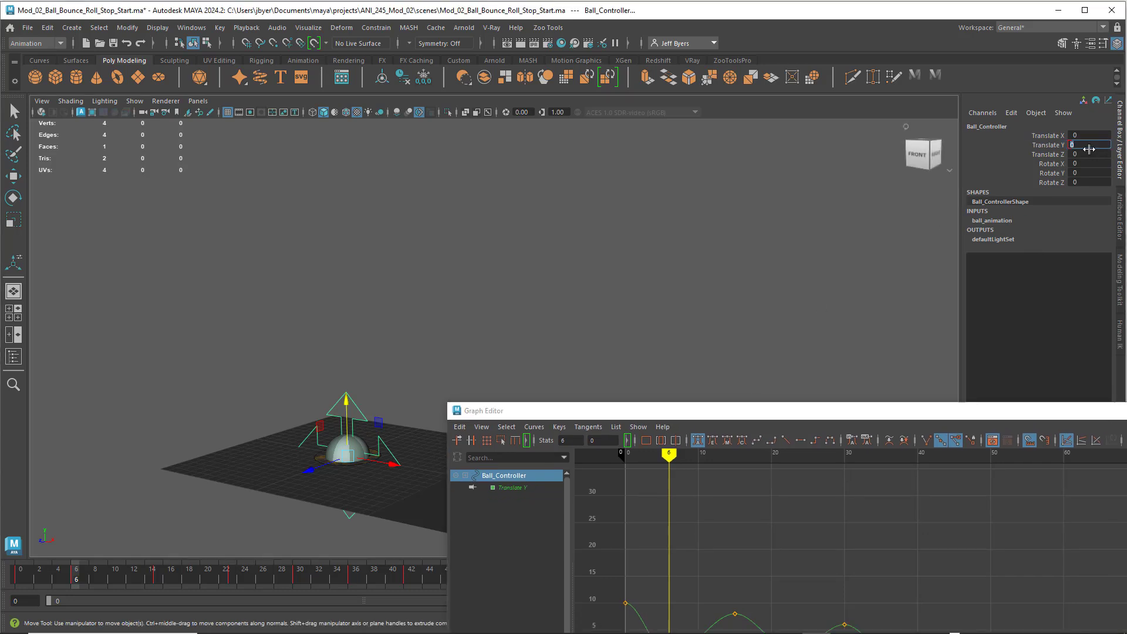
pyautogui.write('2')
pyautogui.press('Return')
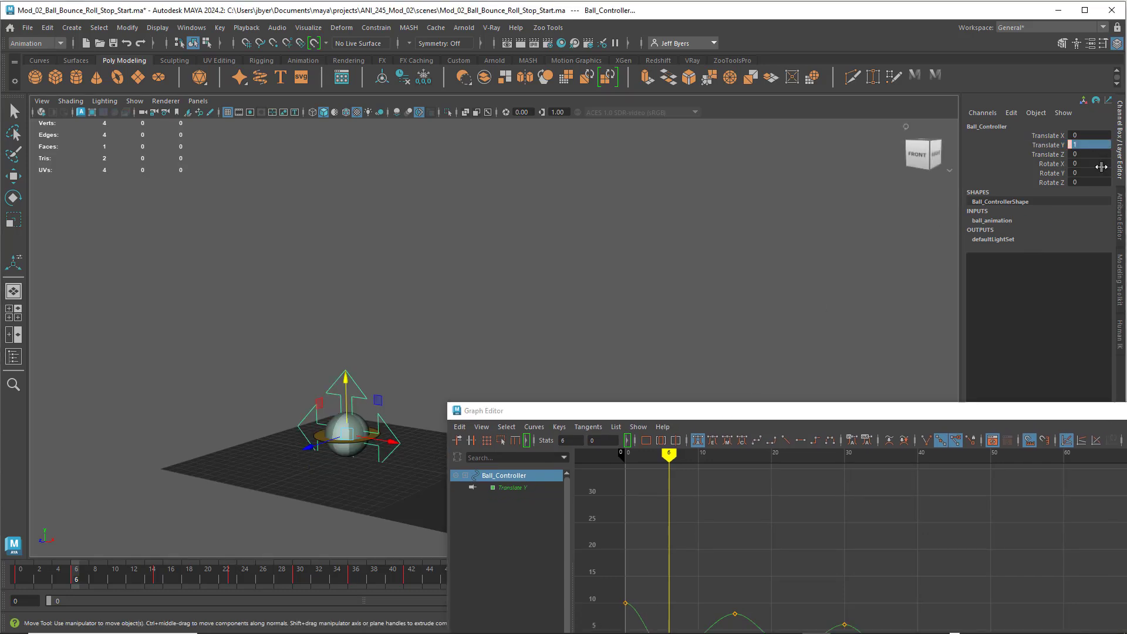
pyautogui.rightClick(1056, 147)
pyautogui.click(1040, 168)
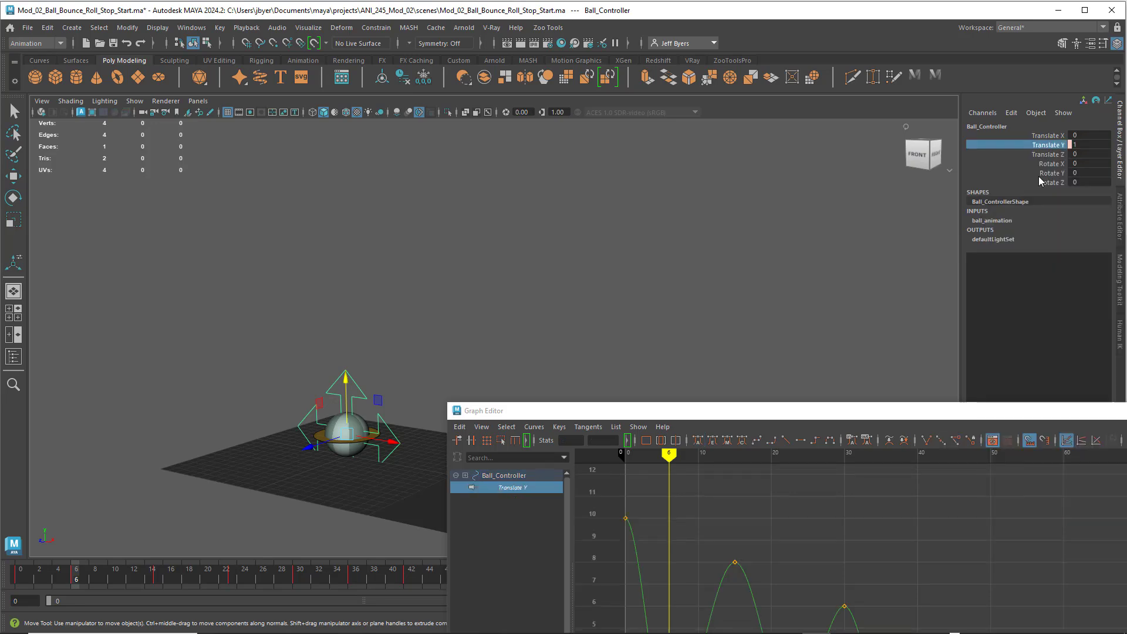
# Move the Graph Editor back fully into view and frame the first three Translate Y keys
pyautogui.moveTo(855, 418); pyautogui.dragTo(571, 179)
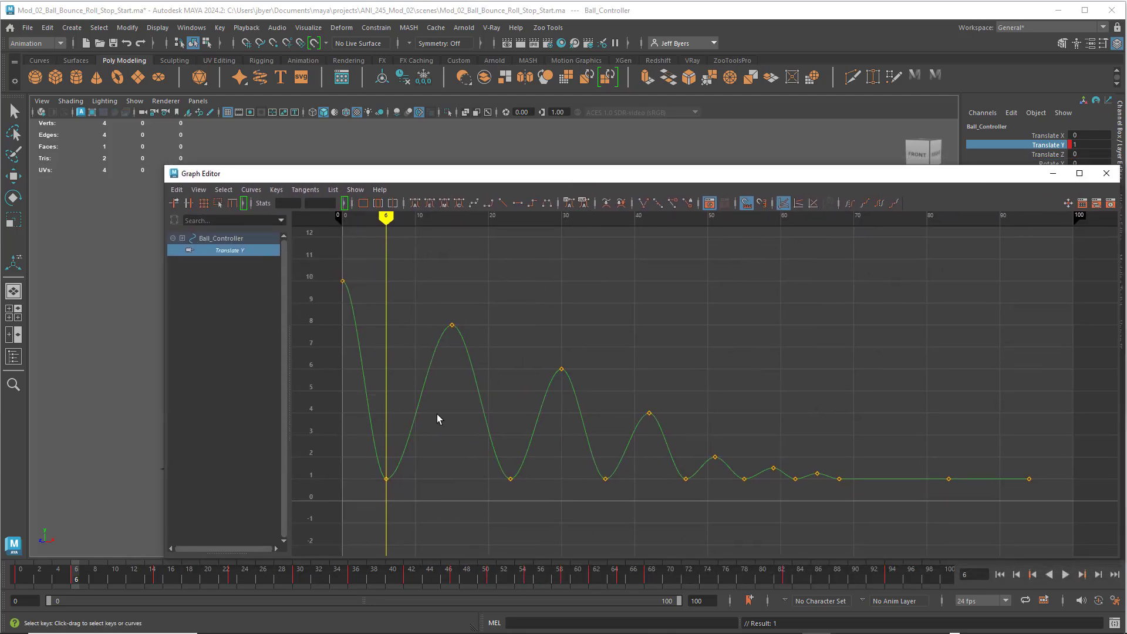
pyautogui.moveTo(332, 270); pyautogui.dragTo(475, 488)
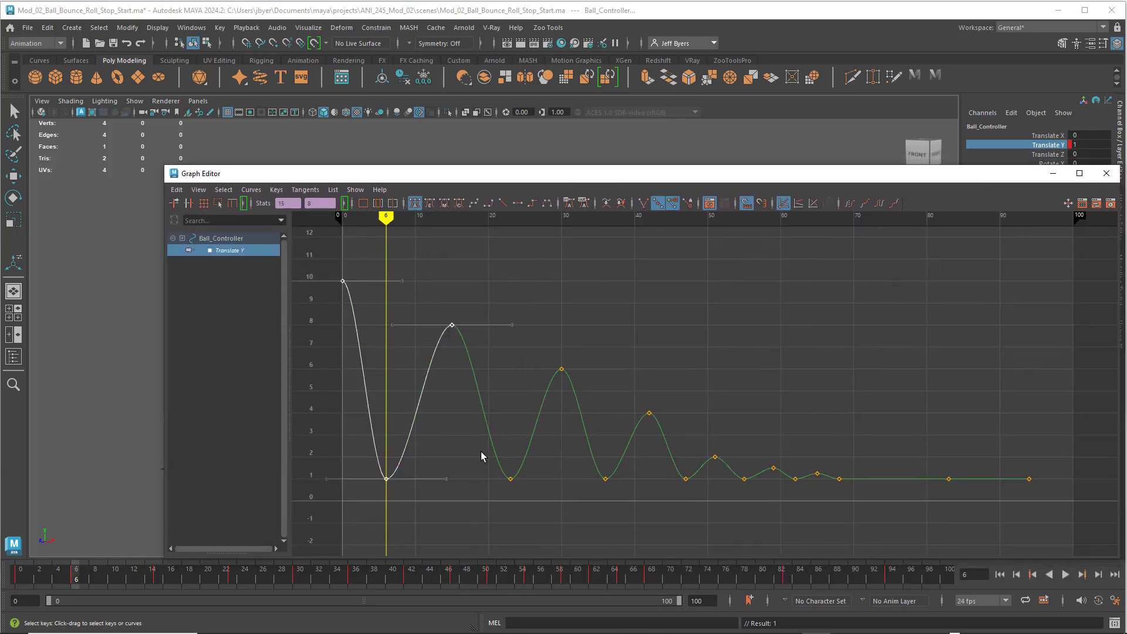
pyautogui.press('f')
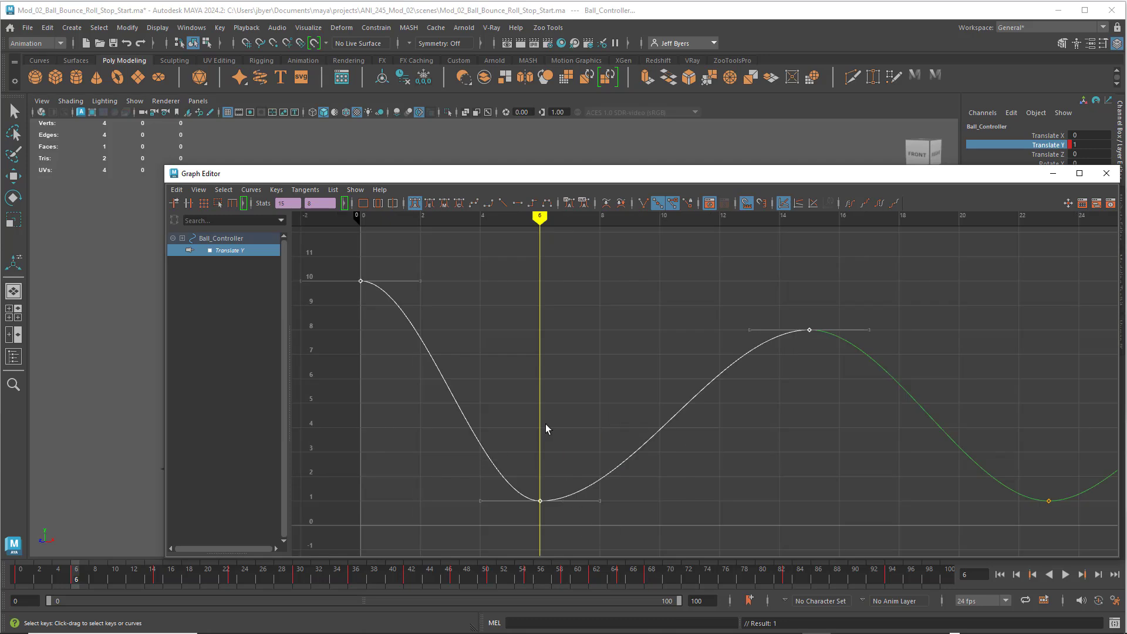
# Select the ground-contact keys at frames 6 and 23 on the Translate Y curve
pyautogui.click(480, 335)
pyautogui.moveTo(516, 477); pyautogui.dragTo(568, 509)
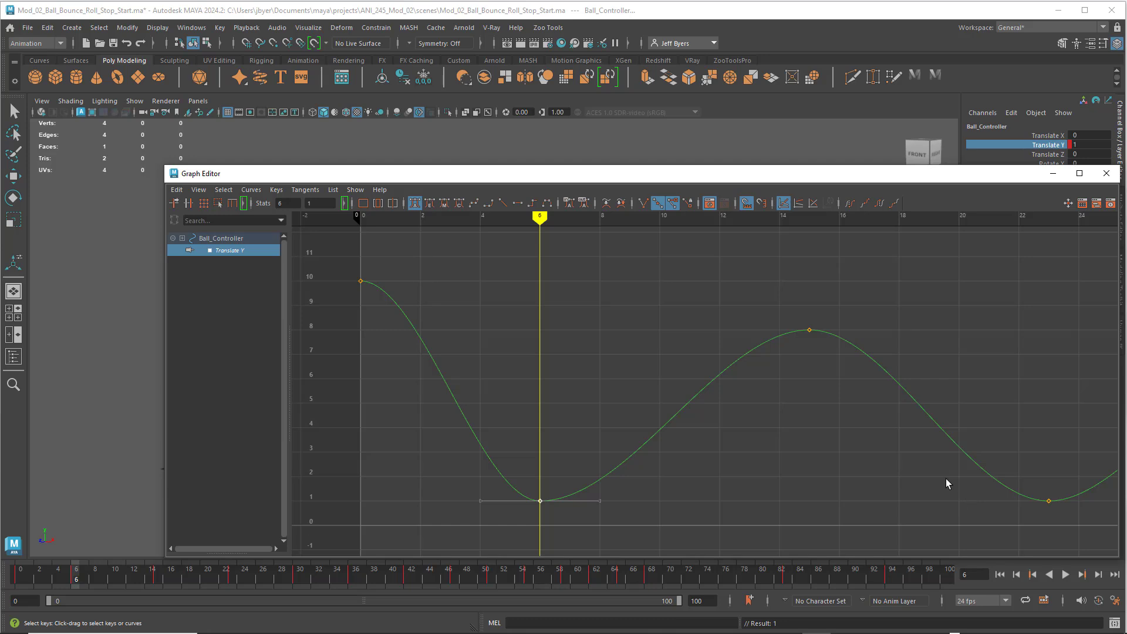
pyautogui.keyDown('alt'); pyautogui.moveTo(946, 481); pyautogui.dragTo(791, 459, button='middle'); pyautogui.keyUp('alt')
pyautogui.keyDown('alt'); pyautogui.moveTo(865, 415); pyautogui.dragTo(876, 415, button='middle'); pyautogui.keyUp('alt')
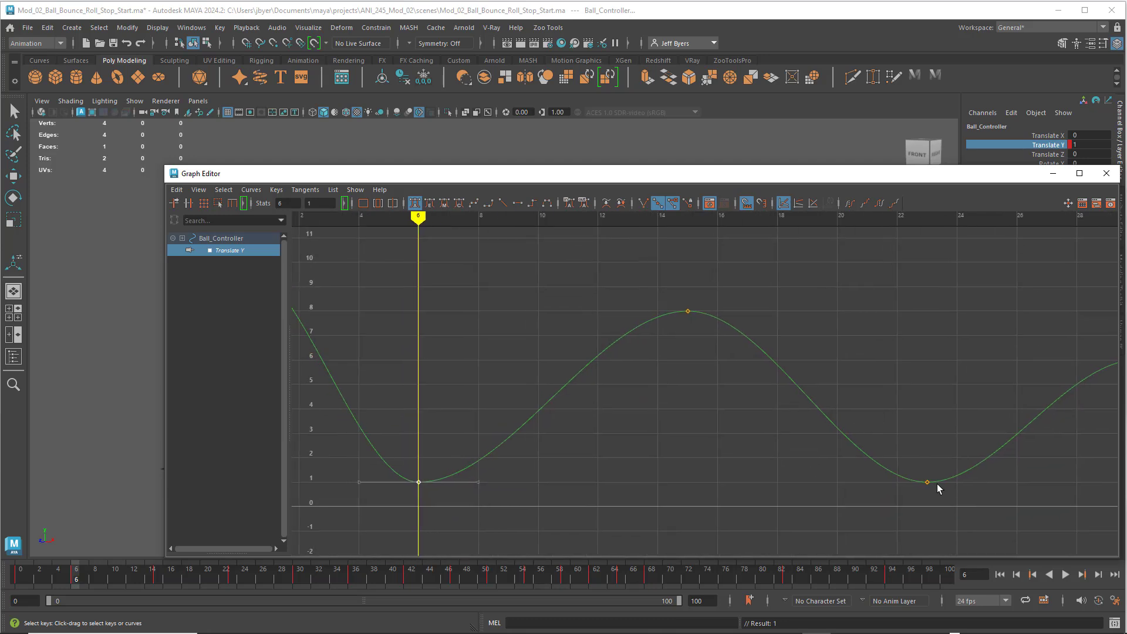
pyautogui.keyDown('shift'); pyautogui.moveTo(947, 495); pyautogui.dragTo(947, 496); pyautogui.keyUp('shift')
# Add the remaining ground-contact keys at frames 36, 47, 55, 62 and 68 to the Translate Y key selection
pyautogui.press('a')
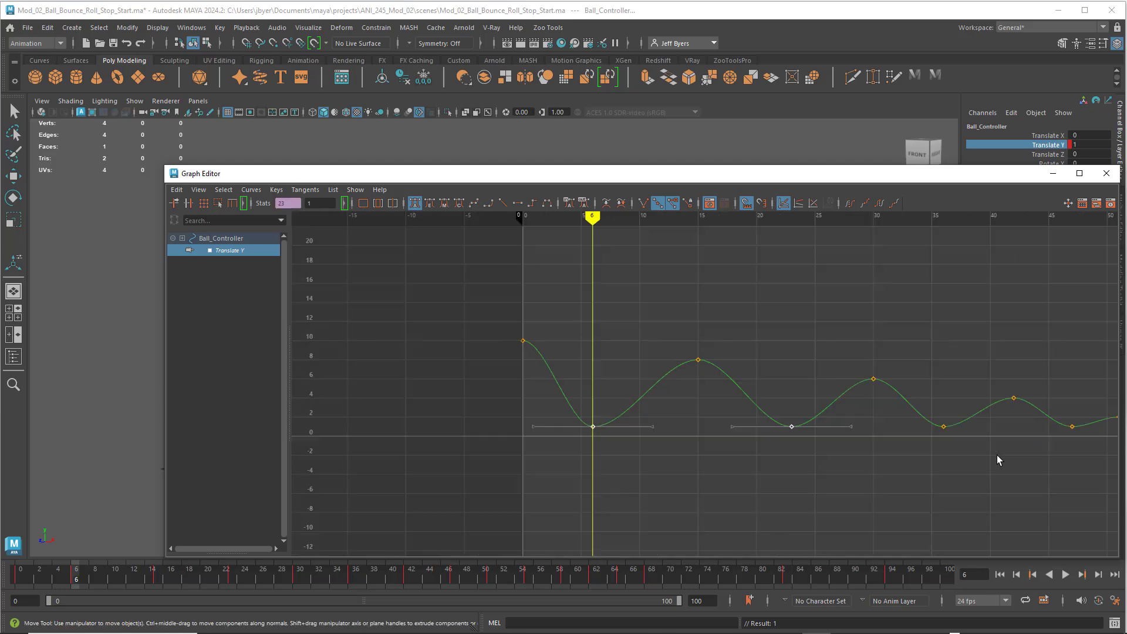
pyautogui.keyDown('alt'); pyautogui.moveTo(996, 455); pyautogui.dragTo(720, 440, button='middle'); pyautogui.keyUp('alt')
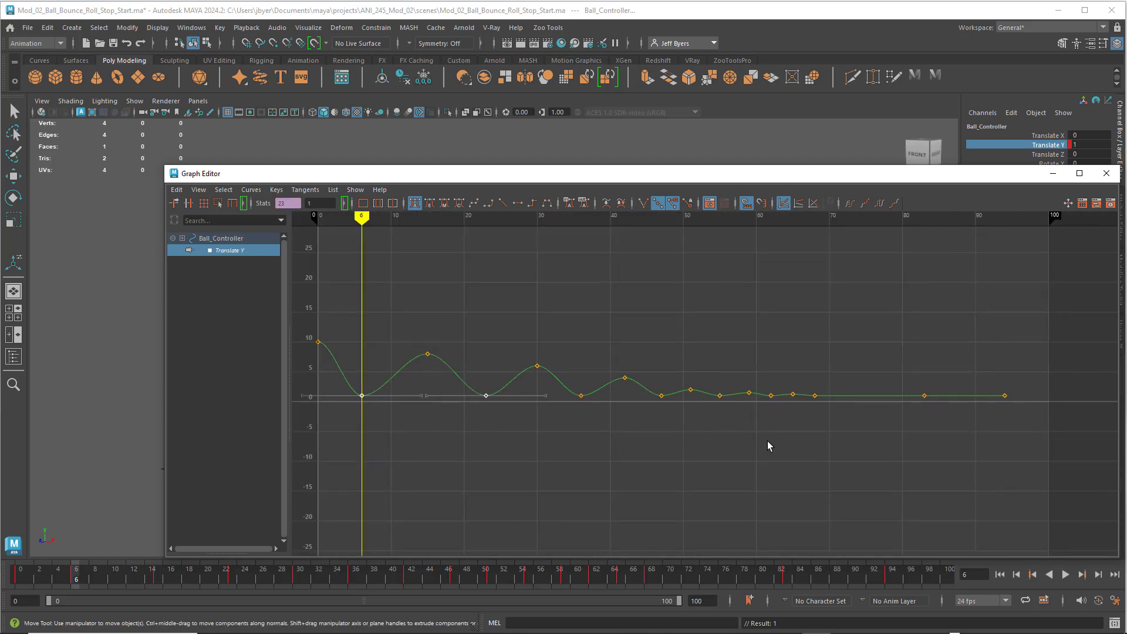
pyautogui.scroll(2, 771, 445)
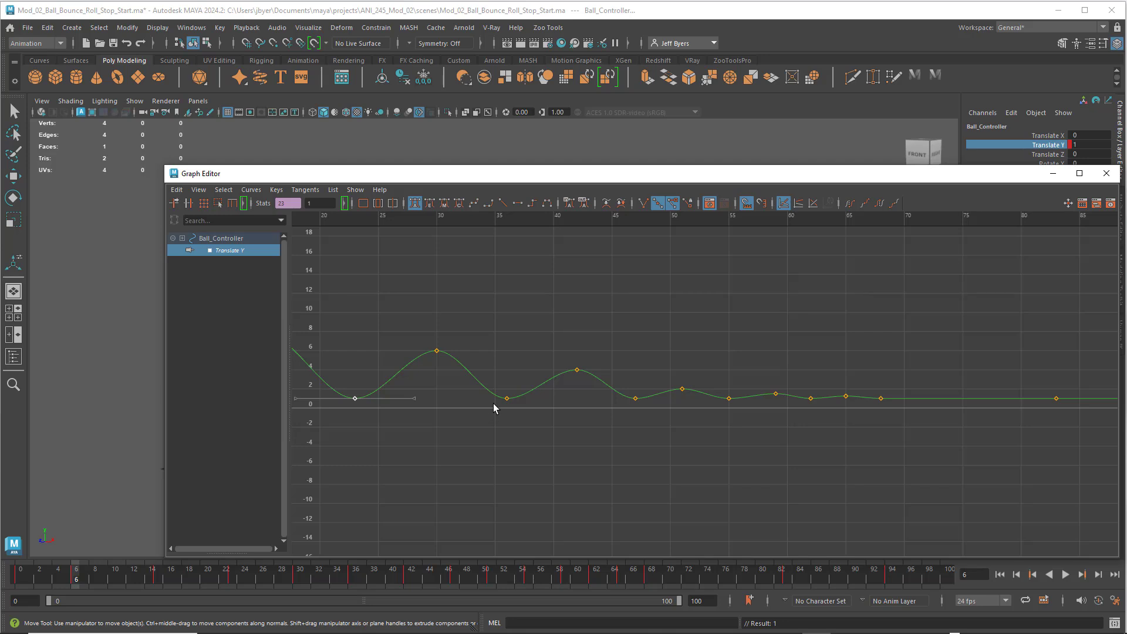
pyautogui.keyDown('shift'); pyautogui.moveTo(500, 389); pyautogui.dragTo(514, 408); pyautogui.keyUp('shift')
pyautogui.keyDown('shift'); pyautogui.click(634, 399); pyautogui.keyUp('shift')
pyautogui.keyDown('shift'); pyautogui.click(728, 398); pyautogui.keyUp('shift')
pyautogui.keyDown('shift'); pyautogui.moveTo(797, 389); pyautogui.dragTo(828, 413); pyautogui.keyUp('shift')
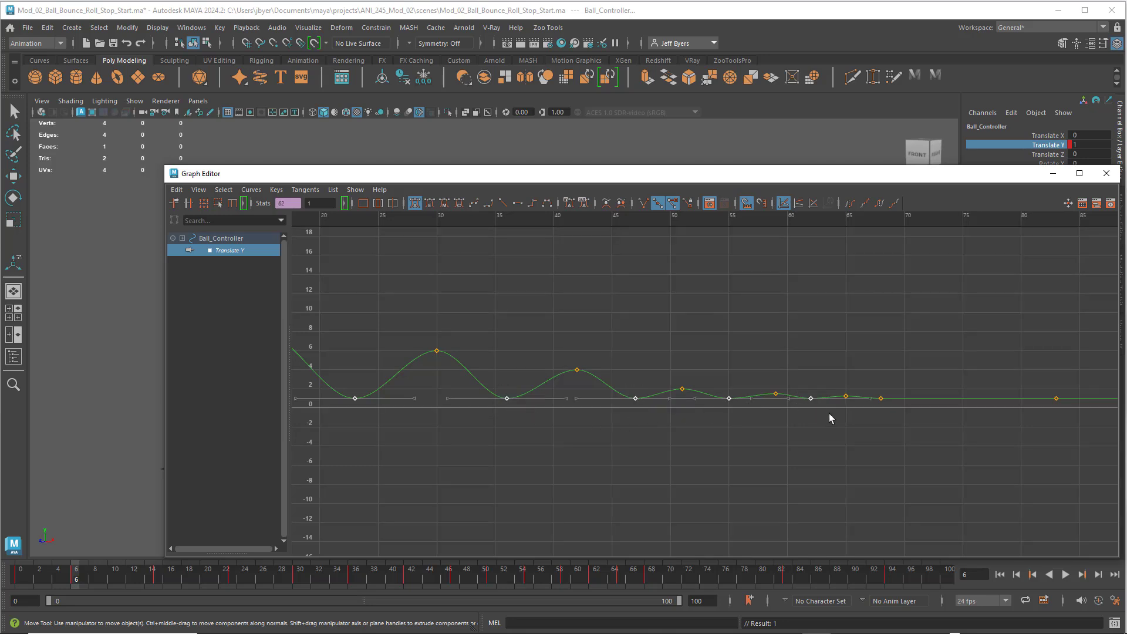
pyautogui.keyDown('shift'); pyautogui.click(879, 400); pyautogui.keyUp('shift')
pyautogui.keyDown('alt'); pyautogui.moveTo(1003, 421); pyautogui.dragTo(753, 392, button='middle'); pyautogui.keyUp('alt')
pyautogui.keyDown('alt'); pyautogui.moveTo(649, 401); pyautogui.dragTo(971, 398, button='middle'); pyautogui.keyUp('alt')
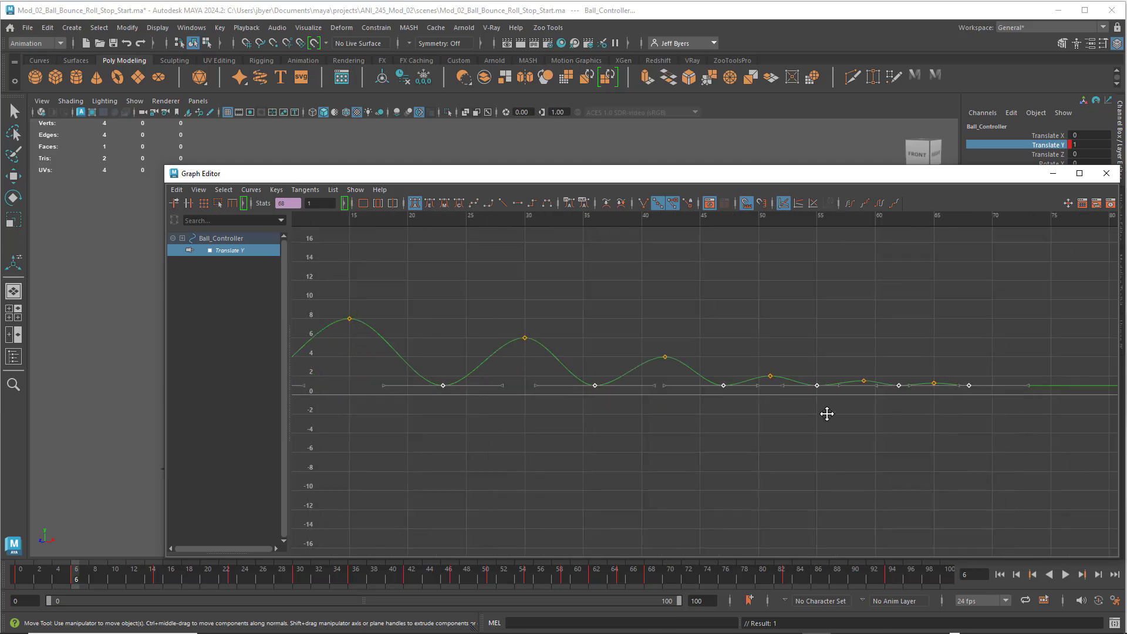
# Break the tangents on all the selected ground-contact keys of the Translate Y curve and deselect the keys
pyautogui.keyDown('alt'); pyautogui.moveTo(826, 413); pyautogui.dragTo(985, 426, button='middle'); pyautogui.keyUp('alt')
pyautogui.keyDown('alt'); pyautogui.moveTo(642, 412); pyautogui.dragTo(585, 404, button='middle'); pyautogui.keyUp('alt')
pyautogui.scroll(-5, 706, 424)
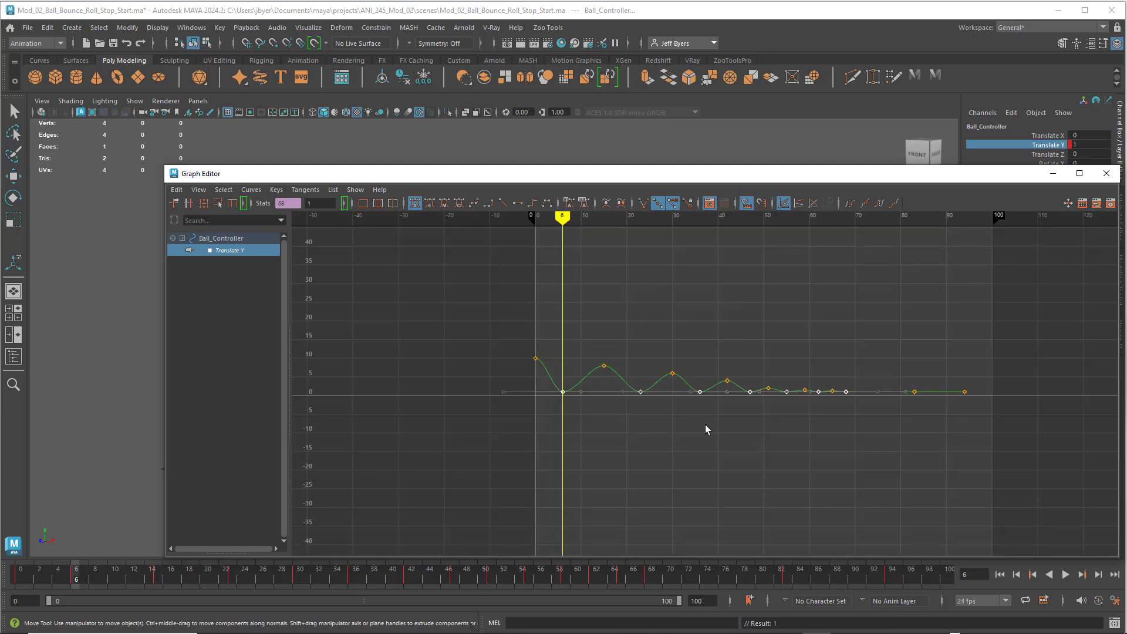
pyautogui.keyDown('alt'); pyautogui.moveTo(714, 427); pyautogui.dragTo(680, 421, button='middle'); pyautogui.keyUp('alt')
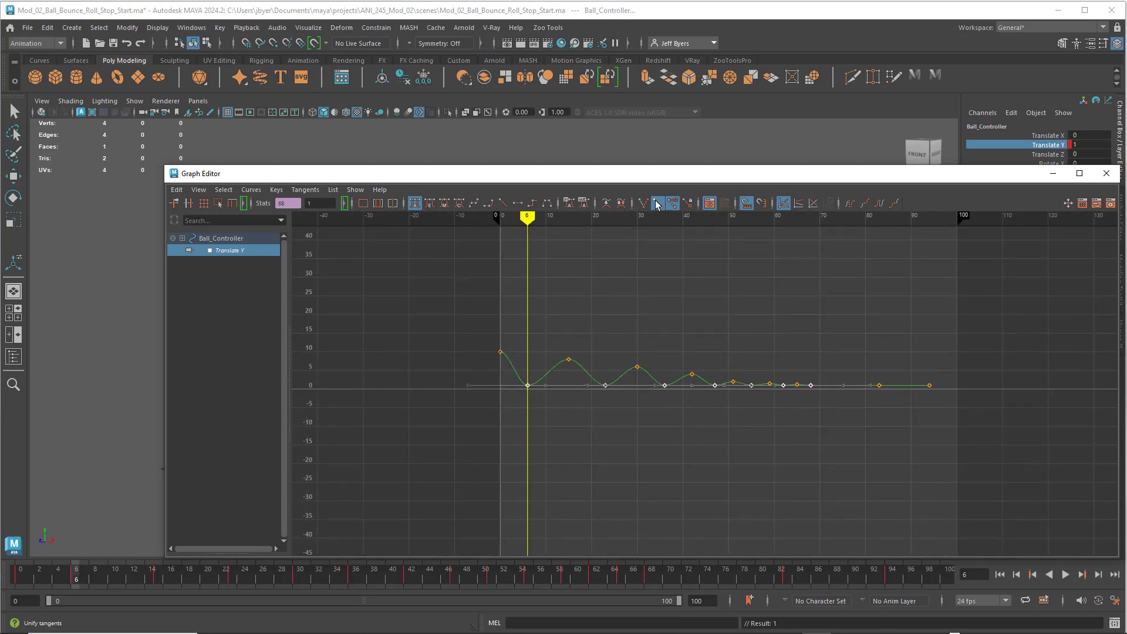
pyautogui.moveTo(677, 178); pyautogui.dragTo(574, 142)
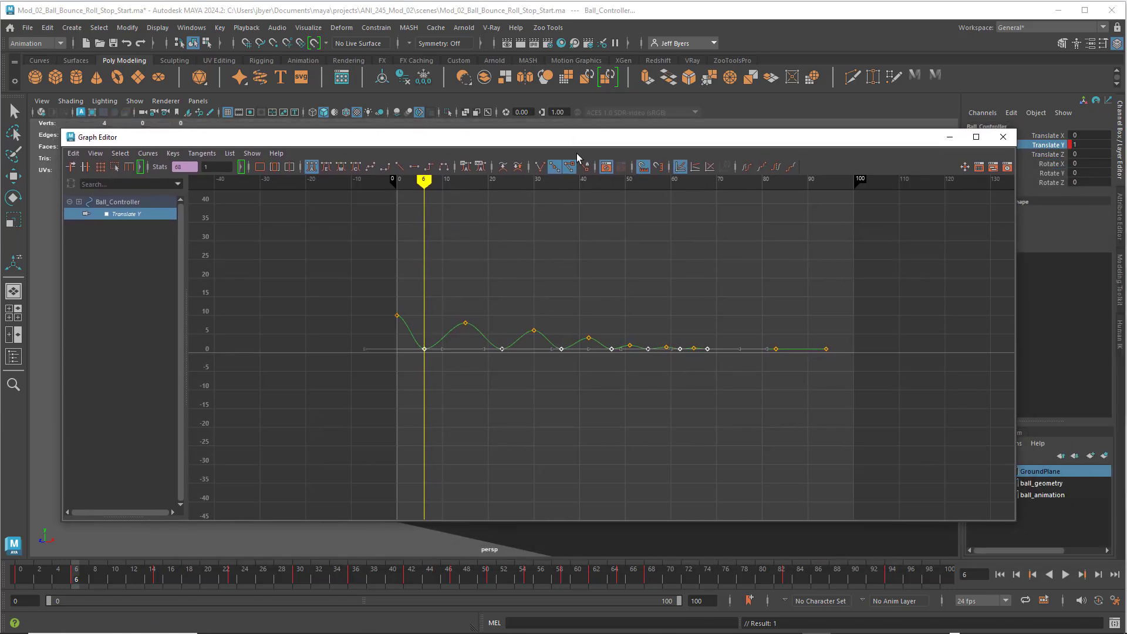
pyautogui.click(540, 167)
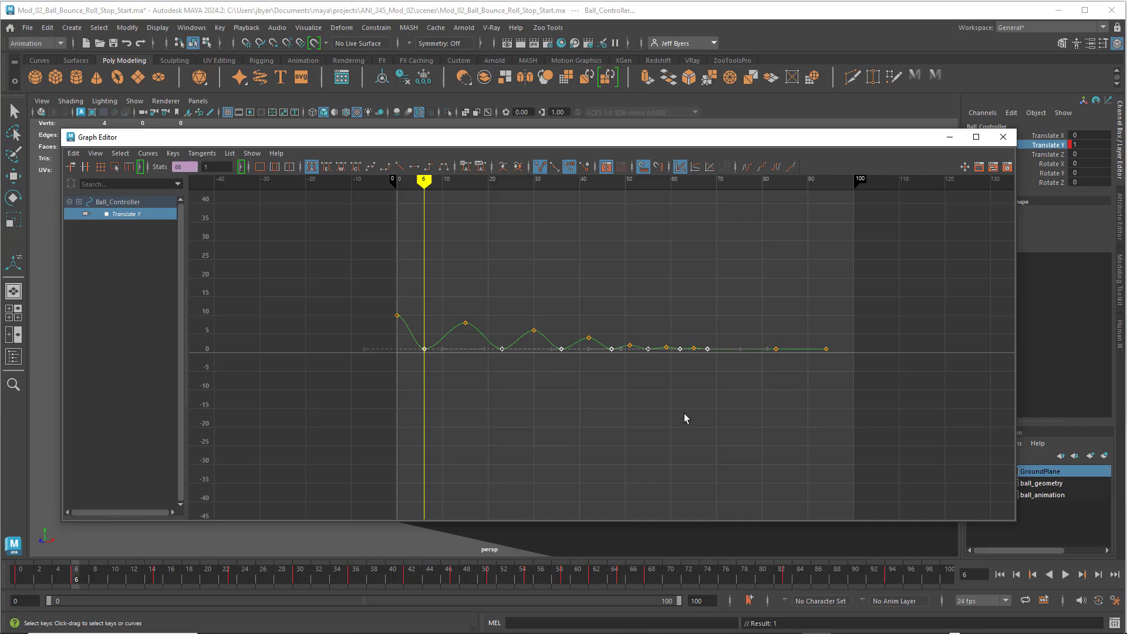
pyautogui.click(560, 358)
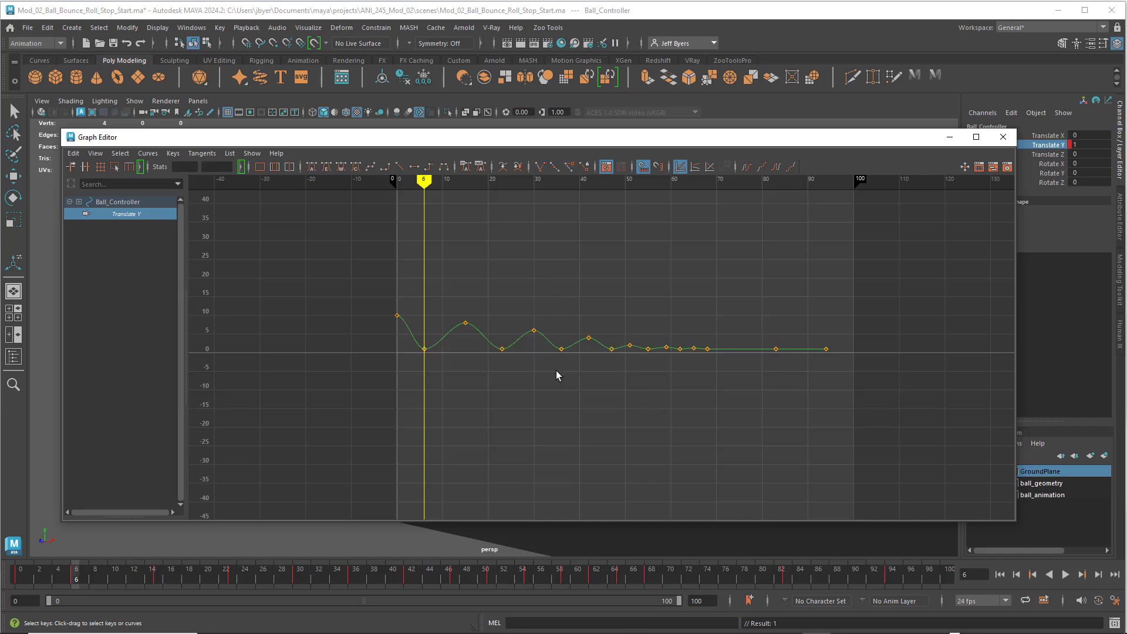
# Angle the incoming tangent of the frame 6 key steeply upward so the curve drops sharply into the ground contact
pyautogui.keyDown('alt'); pyautogui.moveTo(556, 371); pyautogui.dragTo(881, 449, button='middle'); pyautogui.keyUp('alt')
pyautogui.scroll(6, 626, 372)
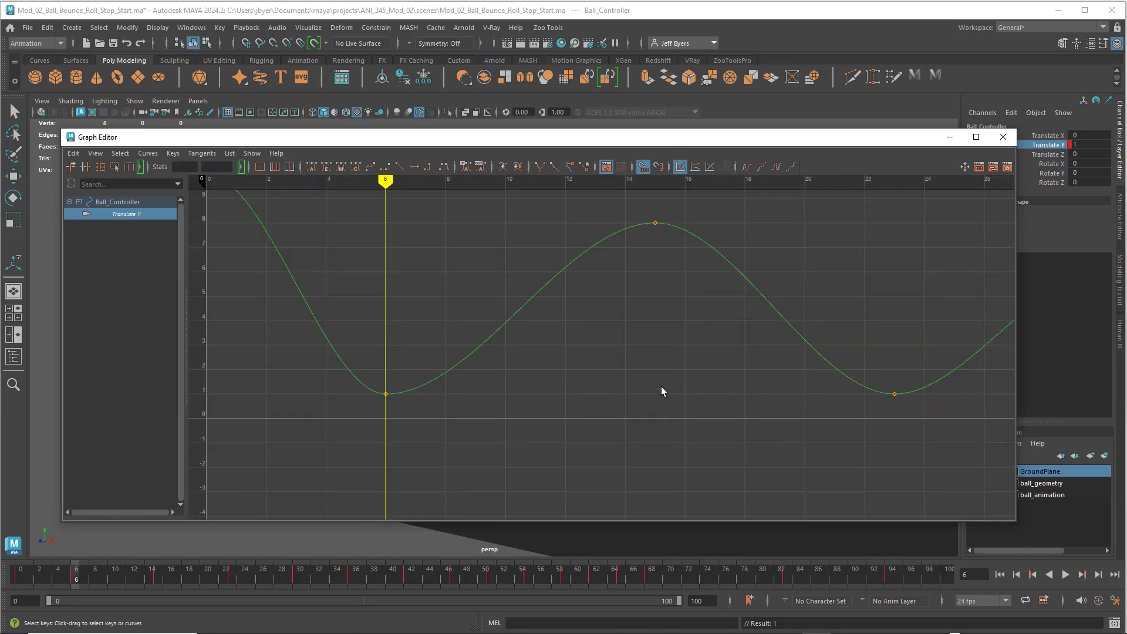
pyautogui.keyDown('alt'); pyautogui.moveTo(662, 386); pyautogui.dragTo(783, 418, button='middle'); pyautogui.keyUp('alt')
pyautogui.moveTo(482, 400); pyautogui.dragTo(566, 449)
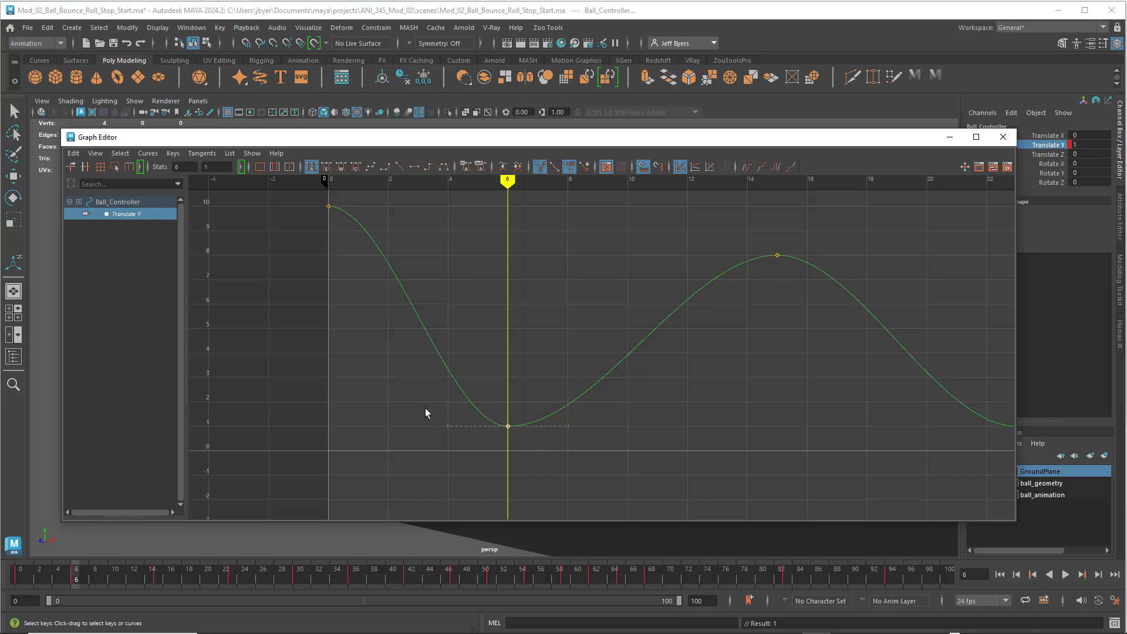
pyautogui.moveTo(446, 429); pyautogui.dragTo(501, 399)
pyautogui.moveTo(500, 399); pyautogui.dragTo(504, 404, button='middle')
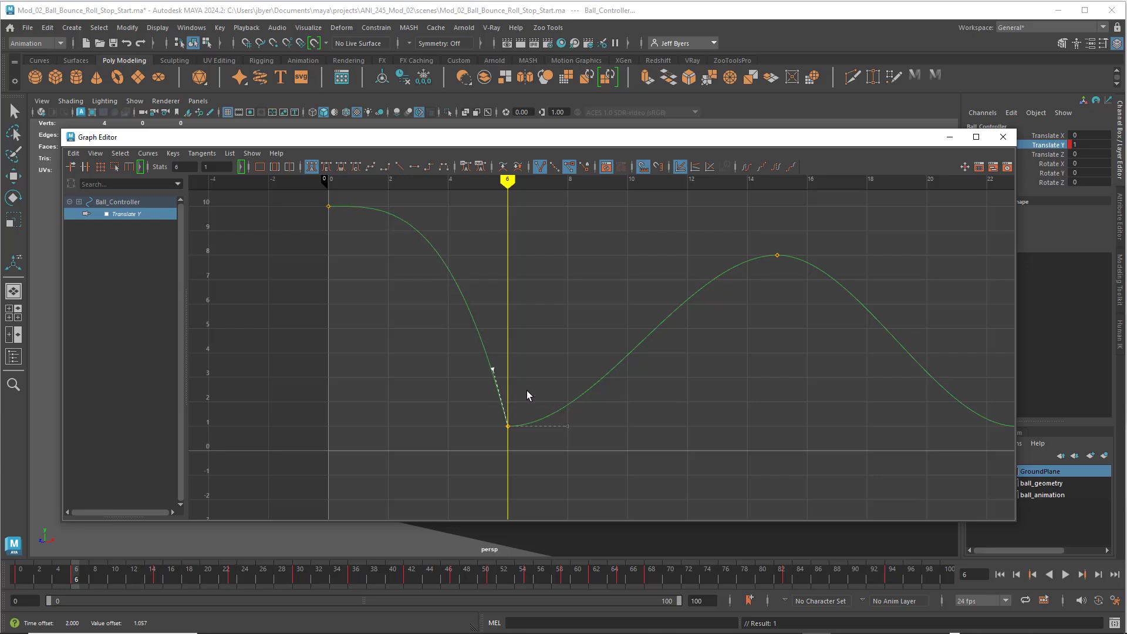
pyautogui.moveTo(475, 337); pyautogui.dragTo(510, 376)
pyautogui.moveTo(491, 367); pyautogui.dragTo(496, 368, button='middle')
pyautogui.moveTo(496, 370); pyautogui.dragTo(493, 368, button='middle')
# Try an even steeper incoming tangent on the frame 6 key, checking it against the frame 0 key, and return it to its earlier slope
pyautogui.moveTo(313, 196); pyautogui.dragTo(362, 232)
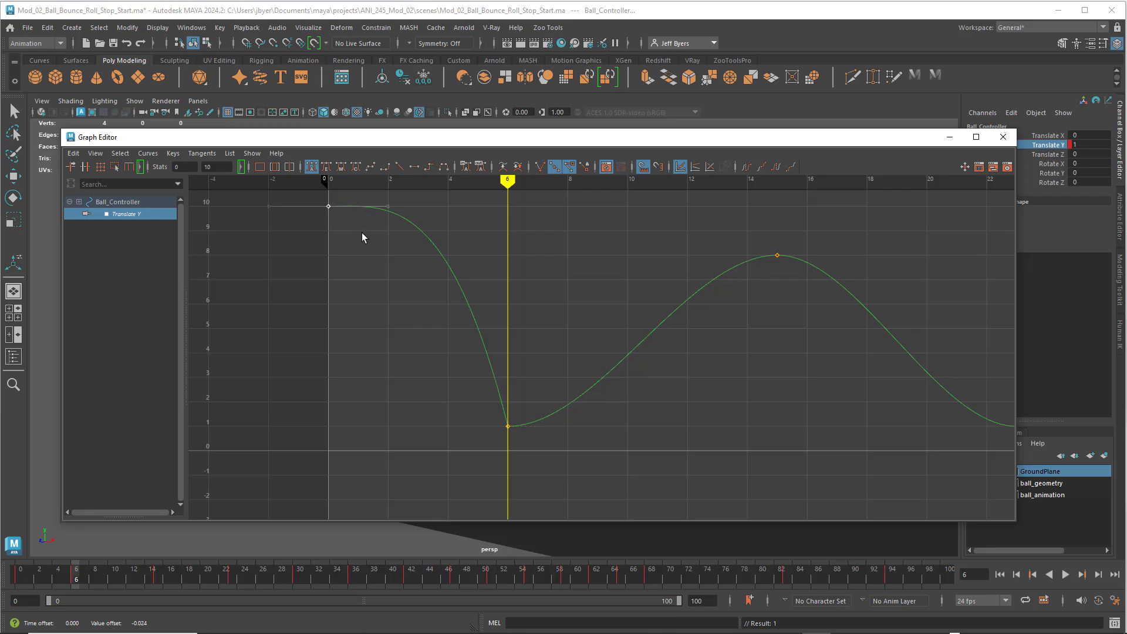
pyautogui.moveTo(495, 404); pyautogui.dragTo(532, 451)
pyautogui.moveTo(492, 373); pyautogui.dragTo(496, 367)
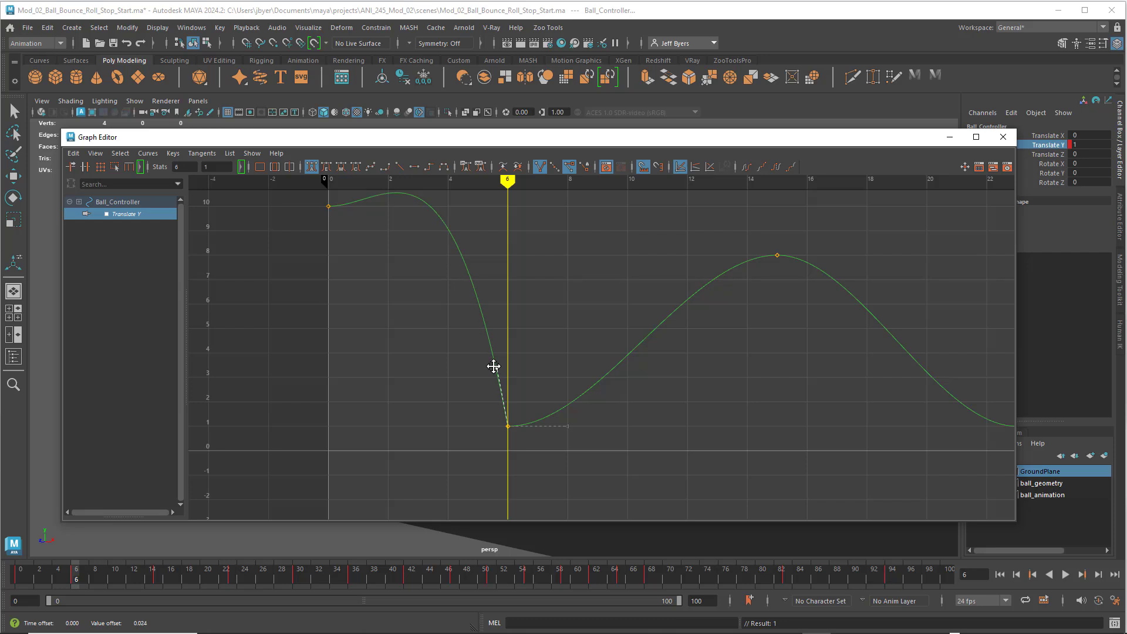
pyautogui.moveTo(325, 207); pyautogui.dragTo(355, 229)
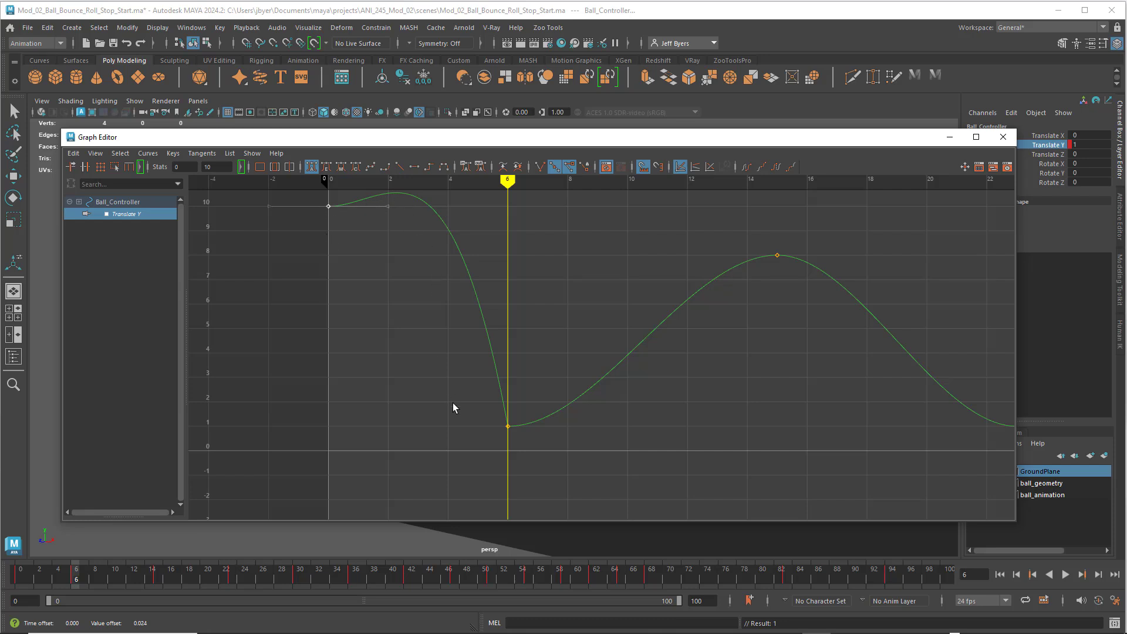
pyautogui.moveTo(492, 405); pyautogui.dragTo(493, 370)
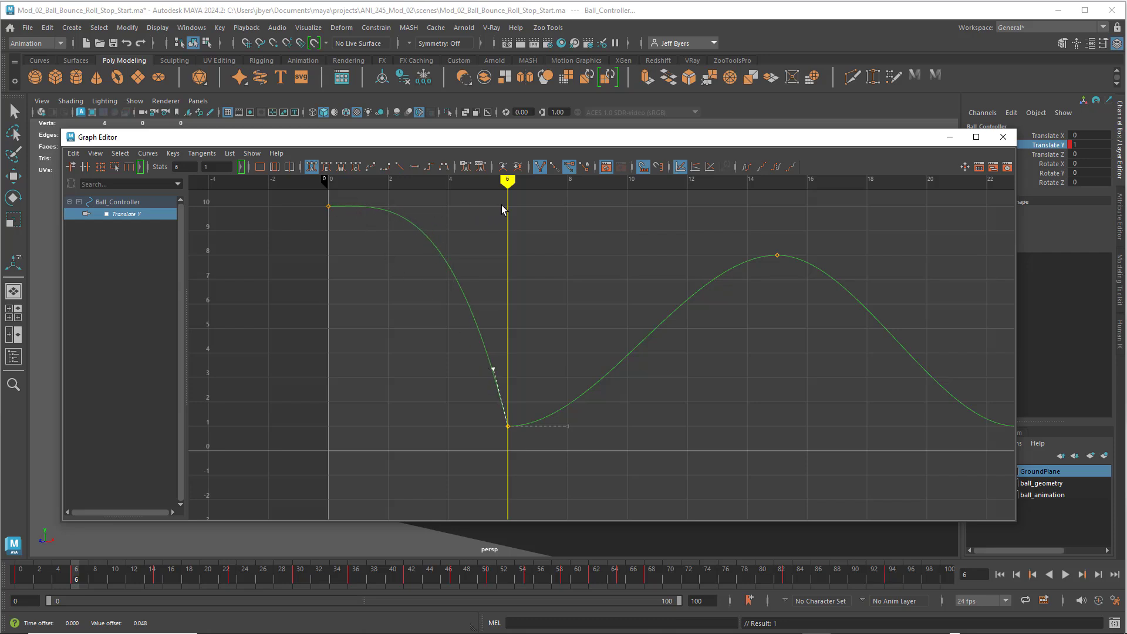
# Raise the outgoing tangent of the frame 6 key and both tangents of the frame 23 key into sharp V-shaped contacts
pyautogui.moveTo(569, 427); pyautogui.dragTo(519, 395)
pyautogui.keyDown('alt'); pyautogui.moveTo(763, 342); pyautogui.dragTo(527, 330, button='middle'); pyautogui.keyUp('alt')
pyautogui.keyDown('alt'); pyautogui.moveTo(686, 339); pyautogui.dragTo(572, 333, button='middle'); pyautogui.keyUp('alt')
pyautogui.moveTo(669, 375); pyautogui.dragTo(703, 438)
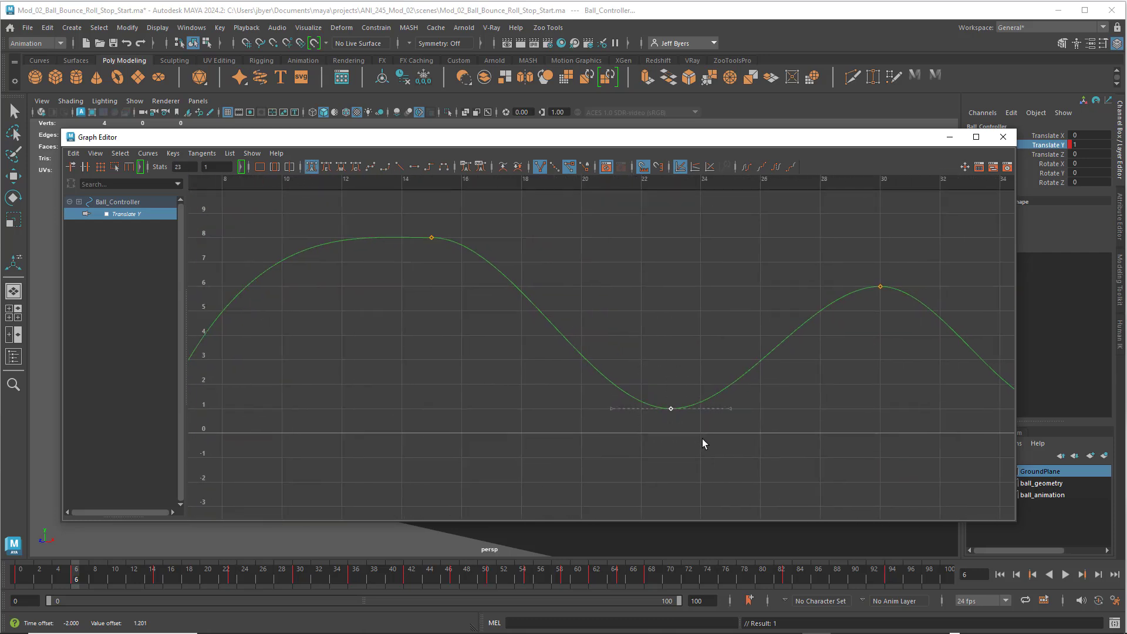
pyautogui.moveTo(628, 407); pyautogui.dragTo(687, 376, button='middle')
# Raise the incoming and outgoing tangents of the frame 36 ground-contact key to form a sharp V
pyautogui.keyDown('alt'); pyautogui.moveTo(880, 411); pyautogui.dragTo(682, 358, button='middle'); pyautogui.keyUp('alt')
pyautogui.keyDown('alt'); pyautogui.moveTo(750, 367); pyautogui.dragTo(629, 375, button='middle'); pyautogui.keyUp('alt')
pyautogui.click(711, 356)
pyautogui.moveTo(693, 371); pyautogui.dragTo(691, 369)
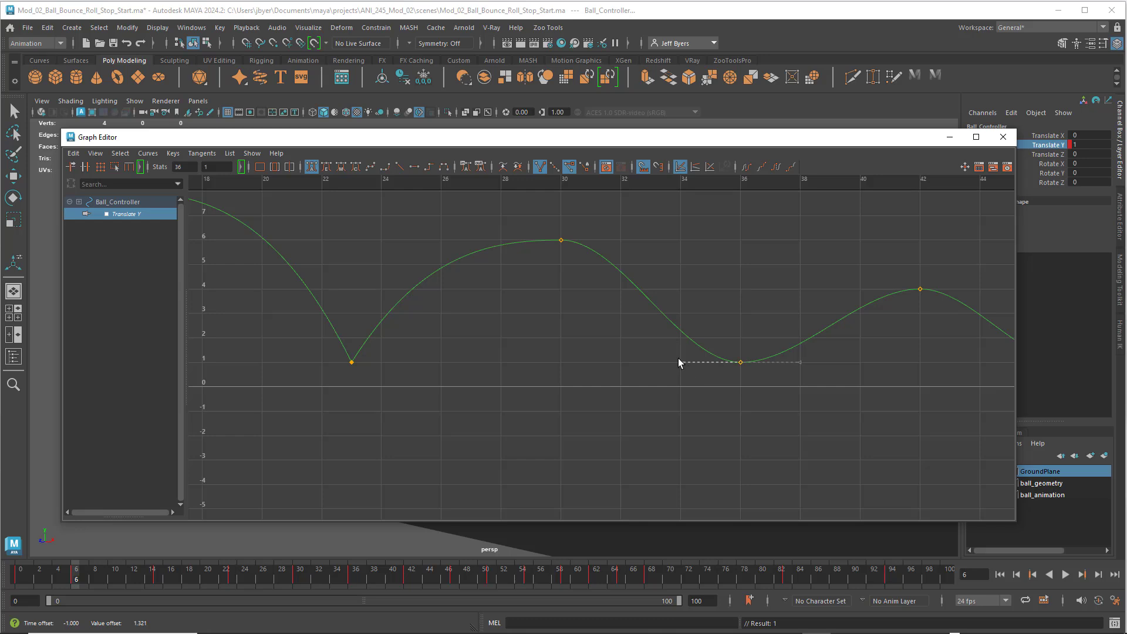
pyautogui.moveTo(679, 360); pyautogui.dragTo(725, 331, button='middle')
pyautogui.moveTo(784, 346); pyautogui.dragTo(815, 385)
pyautogui.moveTo(800, 364); pyautogui.dragTo(767, 326, button='middle')
# Raise both tangents of the frame 47 ground-contact key, keeping the outgoing side shallower for the lower bounce that follows
pyautogui.keyDown('alt'); pyautogui.moveTo(830, 357); pyautogui.dragTo(599, 367, button='middle'); pyautogui.keyUp('alt')
pyautogui.moveTo(725, 345); pyautogui.dragTo(699, 371)
pyautogui.moveTo(697, 370); pyautogui.dragTo(742, 353, button='middle')
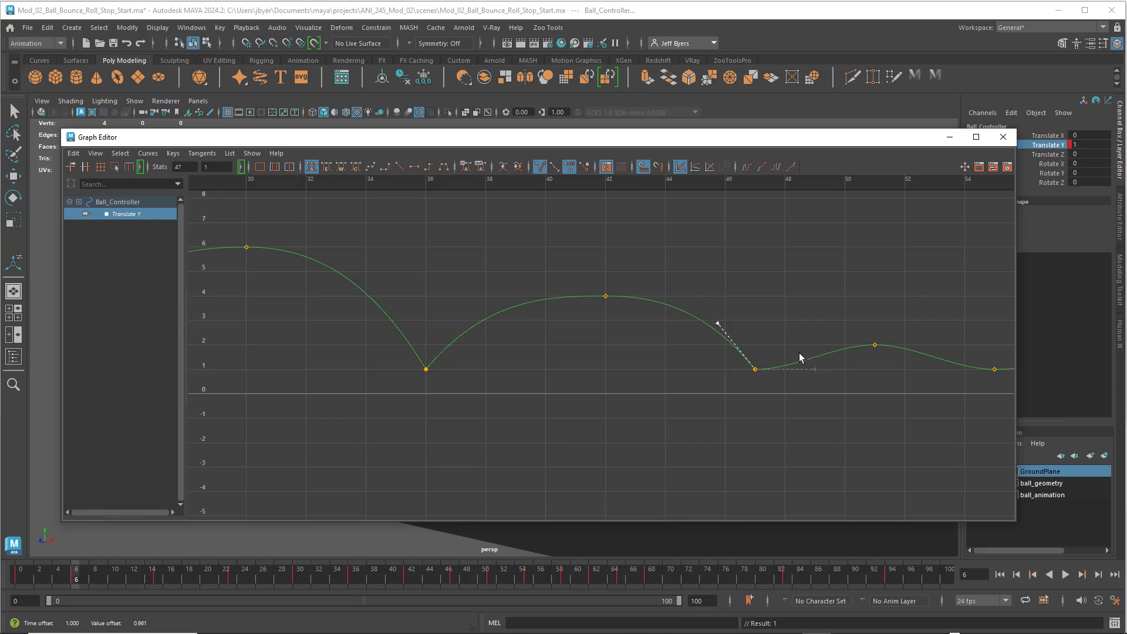
pyautogui.click(815, 370)
pyautogui.moveTo(813, 367); pyautogui.dragTo(787, 353, button='middle')
# Angle both tangents of the frame 55 ground-contact key upward to match the small bounces on either side
pyautogui.keyDown('alt'); pyautogui.moveTo(844, 381); pyautogui.dragTo(660, 388, button='middle'); pyautogui.keyUp('alt')
pyautogui.moveTo(712, 353); pyautogui.dragTo(730, 383)
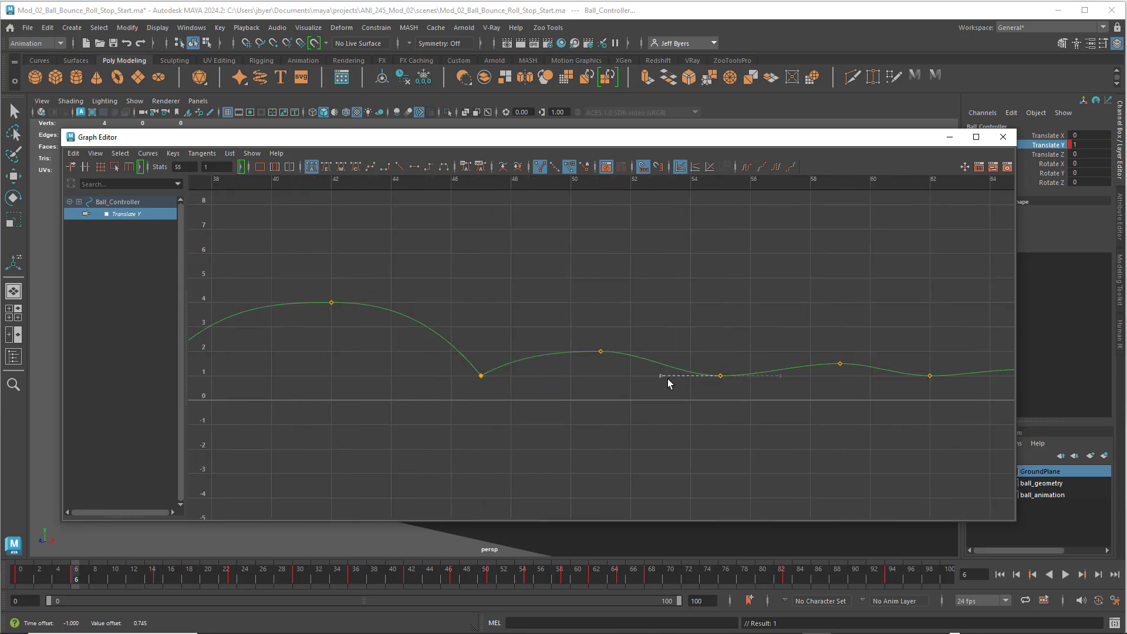
pyautogui.moveTo(673, 365); pyautogui.dragTo(685, 360, button='middle')
pyautogui.moveTo(782, 381); pyautogui.dragTo(774, 369, button='middle')
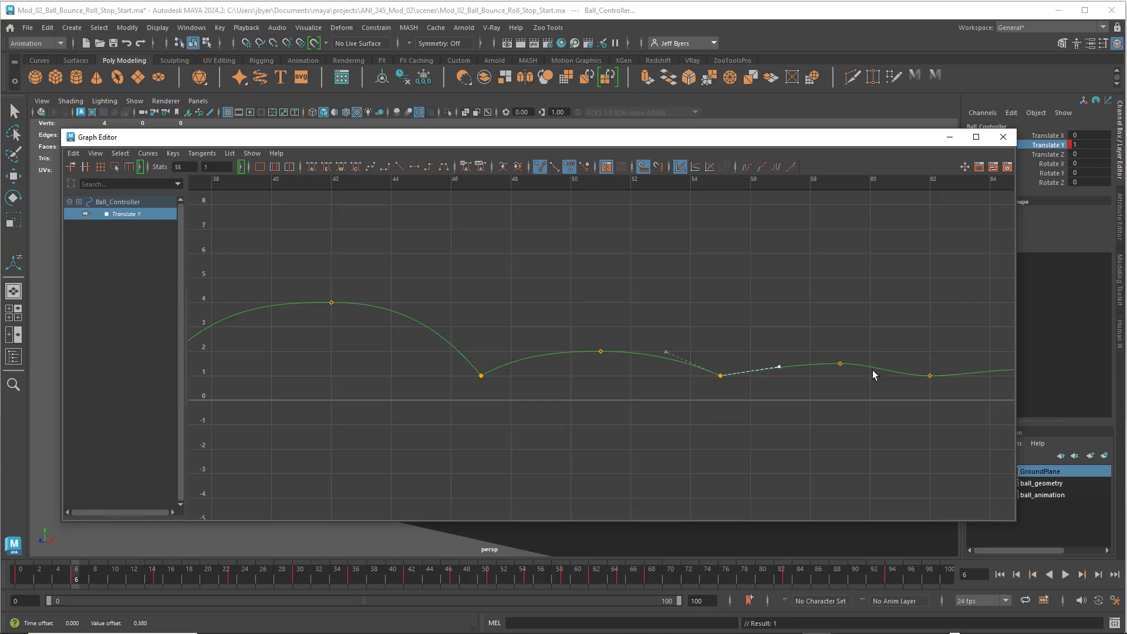
# Angle both tangents of the frame 62 key and the incoming tangent of the frame 68 key slightly upward
pyautogui.click(930, 375)
pyautogui.keyDown('alt'); pyautogui.moveTo(834, 409); pyautogui.dragTo(712, 380, button='middle'); pyautogui.keyUp('alt')
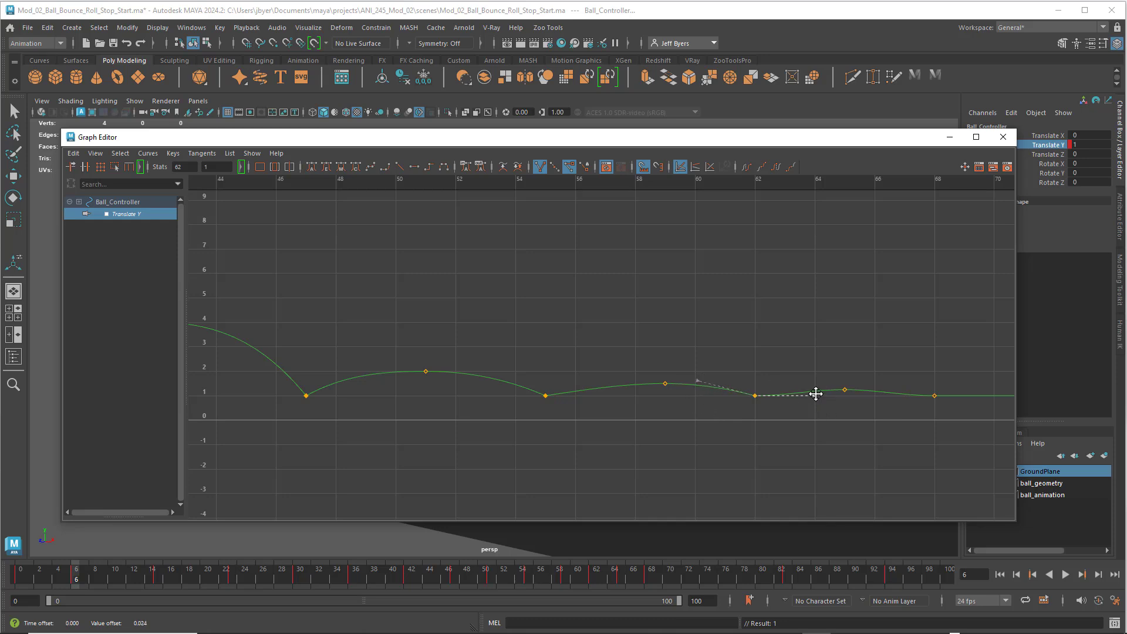
pyautogui.moveTo(816, 398); pyautogui.dragTo(813, 388, button='middle')
pyautogui.click(935, 395)
pyautogui.moveTo(879, 394); pyautogui.dragTo(880, 390, button='middle')
# Fine-tune the incoming and outgoing tangents of the frame 6 key for smoother arcs on both sides, and deselect it
pyautogui.scroll(-5, 564, 405)
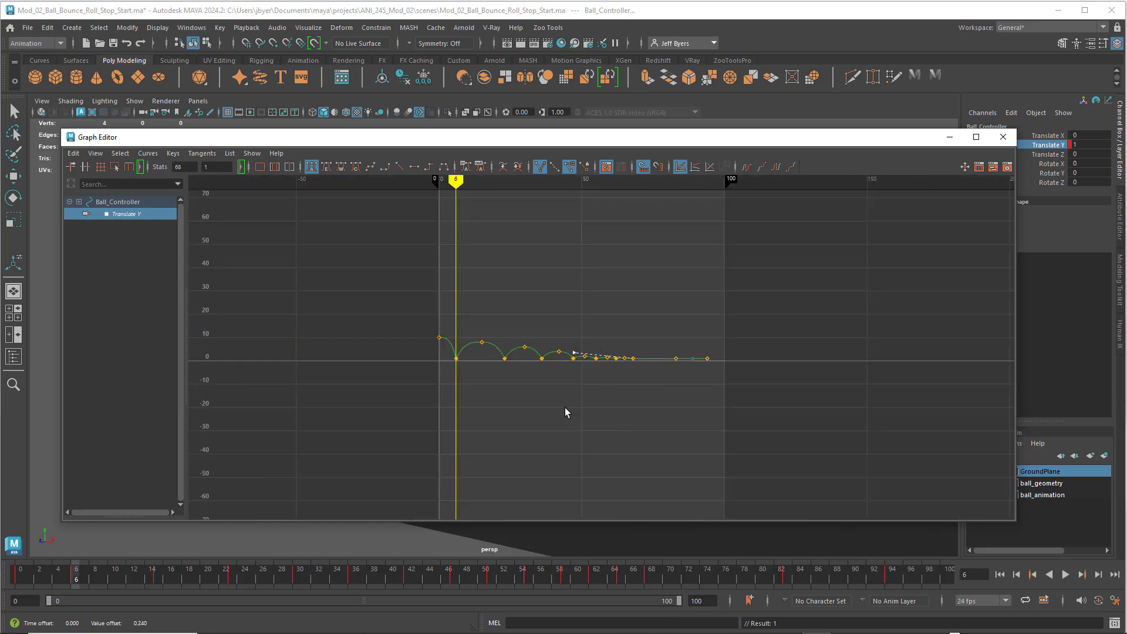
pyautogui.scroll(2, 563, 410)
pyautogui.keyDown('alt'); pyautogui.moveTo(512, 410); pyautogui.dragTo(672, 413, button='middle'); pyautogui.keyUp('alt')
pyautogui.keyDown('alt'); pyautogui.moveTo(565, 411); pyautogui.dragTo(674, 419, button='middle'); pyautogui.keyUp('alt')
pyautogui.scroll(5, 607, 411)
pyautogui.moveTo(488, 361); pyautogui.dragTo(567, 451)
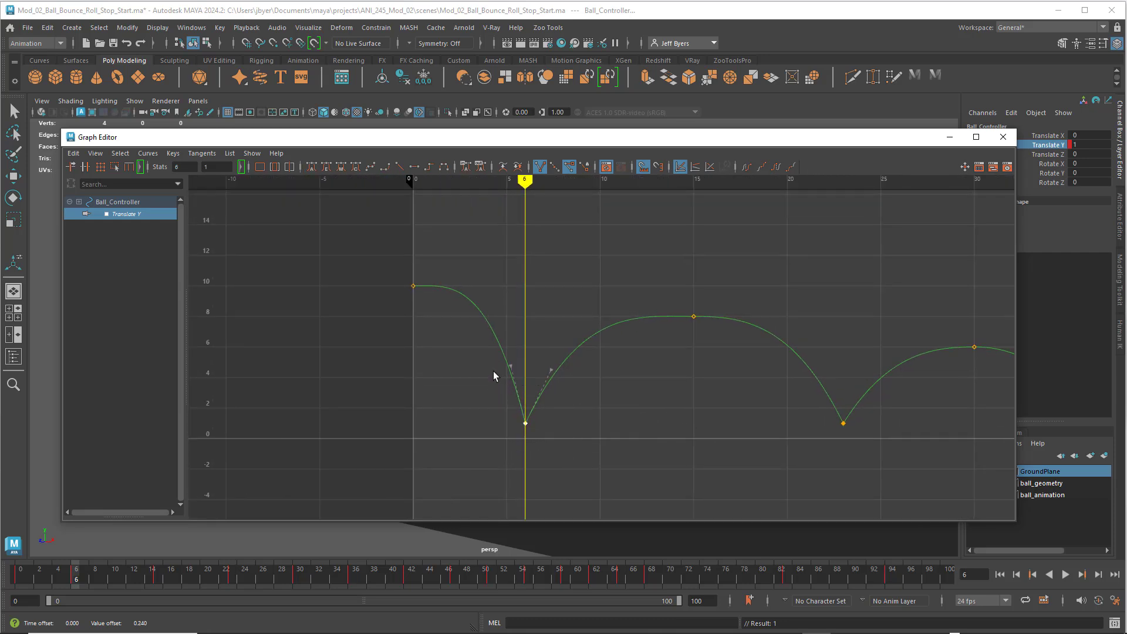
pyautogui.moveTo(492, 337); pyautogui.dragTo(512, 366)
pyautogui.moveTo(511, 364); pyautogui.dragTo(549, 370, button='middle')
pyautogui.click(550, 370)
pyautogui.click(724, 380)
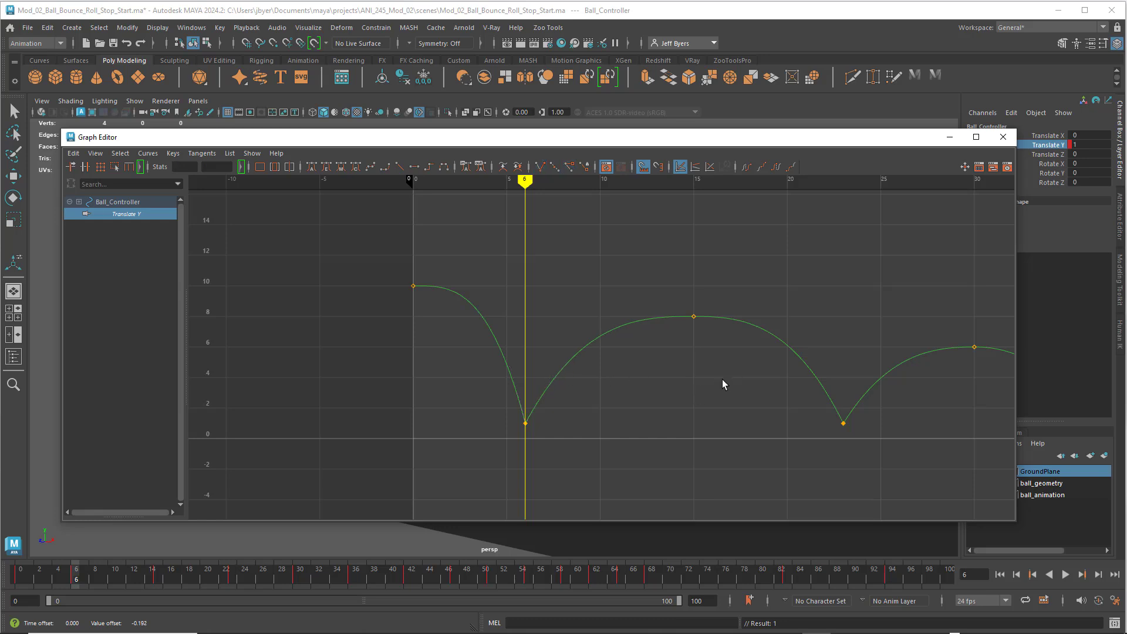
# Frame the whole Translate Y curve for a final check and close the Graph Editor
pyautogui.press('a')
pyautogui.keyDown('alt'); pyautogui.moveTo(764, 407); pyautogui.dragTo(639, 410, button='middle'); pyautogui.keyUp('alt')
pyautogui.click(1003, 137)
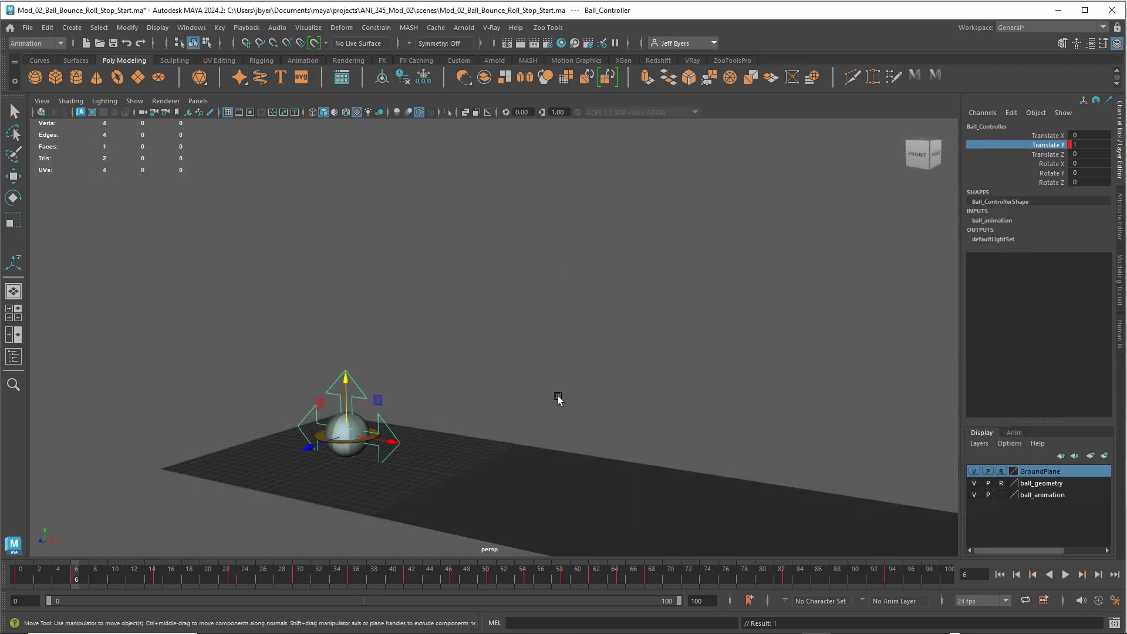
# Play back the bounce animation in the perspective view with the ball and ground plane in sight
pyautogui.press('super')
pyautogui.keyDown('alt'); pyautogui.moveTo(566, 398); pyautogui.dragTo(584, 355, button='middle'); pyautogui.keyUp('alt')
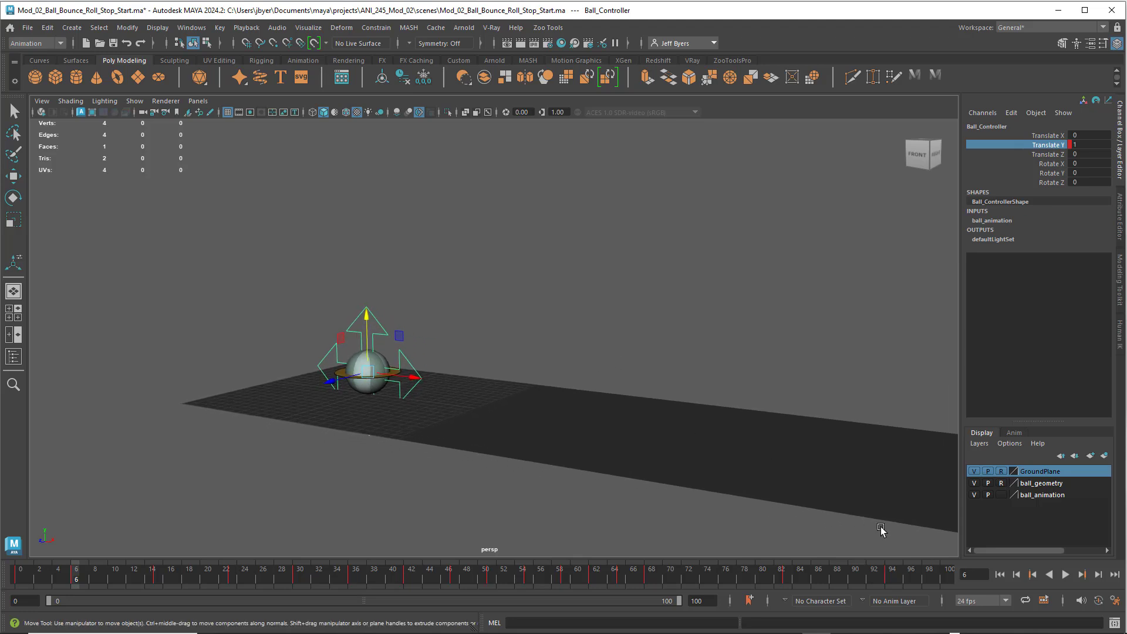
pyautogui.click(1065, 575)
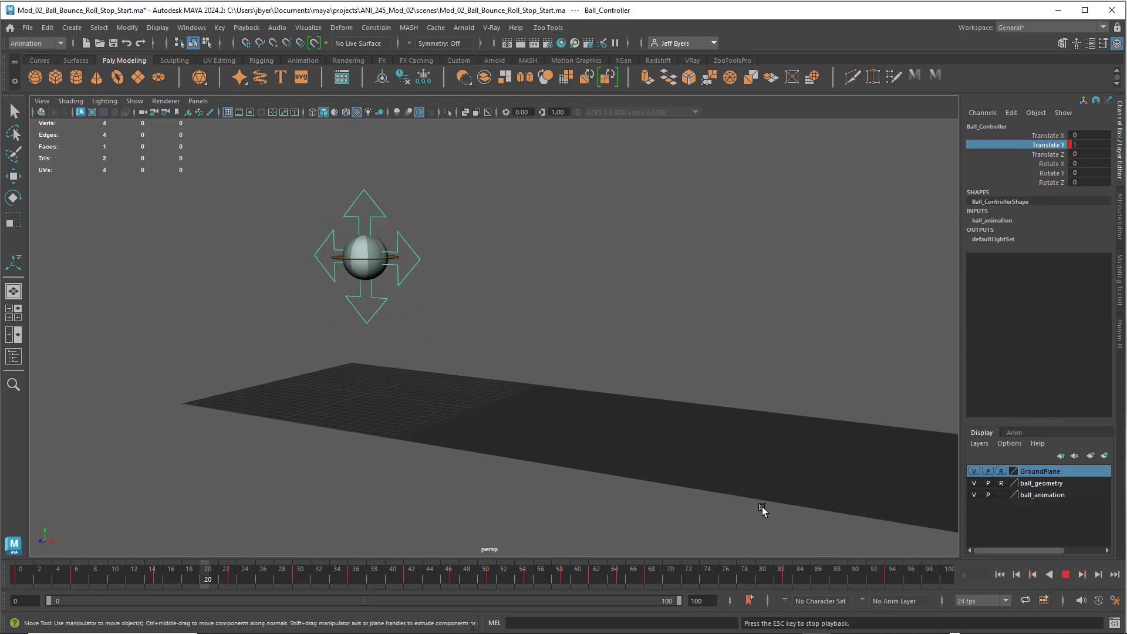